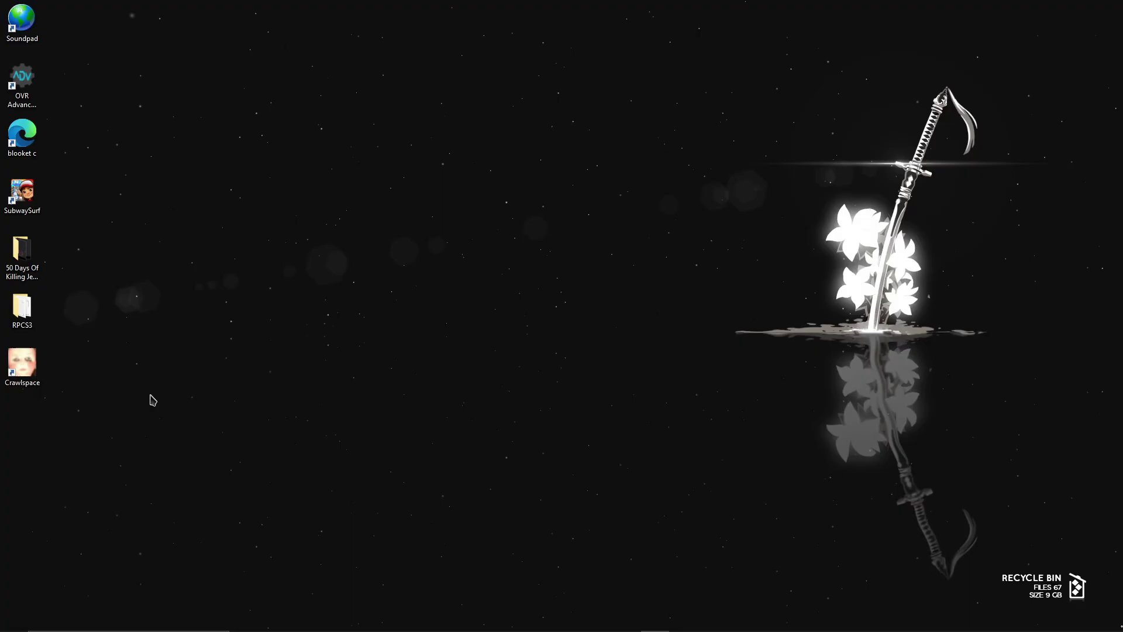
Open the RPCS3 folder on the desktop and launch rpcs3.exe
{"action": "double_click", "coordinate": [24, 314]}
{"action": "scroll", "coordinate": [652, 401], "scroll_direction": "down", "scroll_amount": 6}
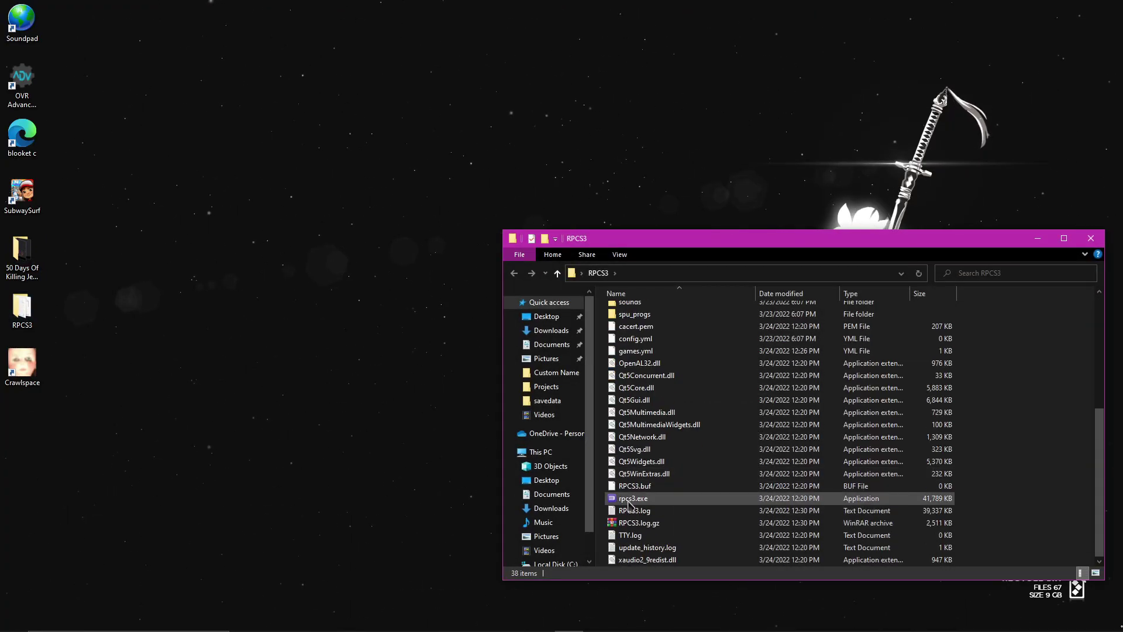
{"action": "left_click", "coordinate": [631, 498]}
{"action": "double_click", "coordinate": [629, 501]}
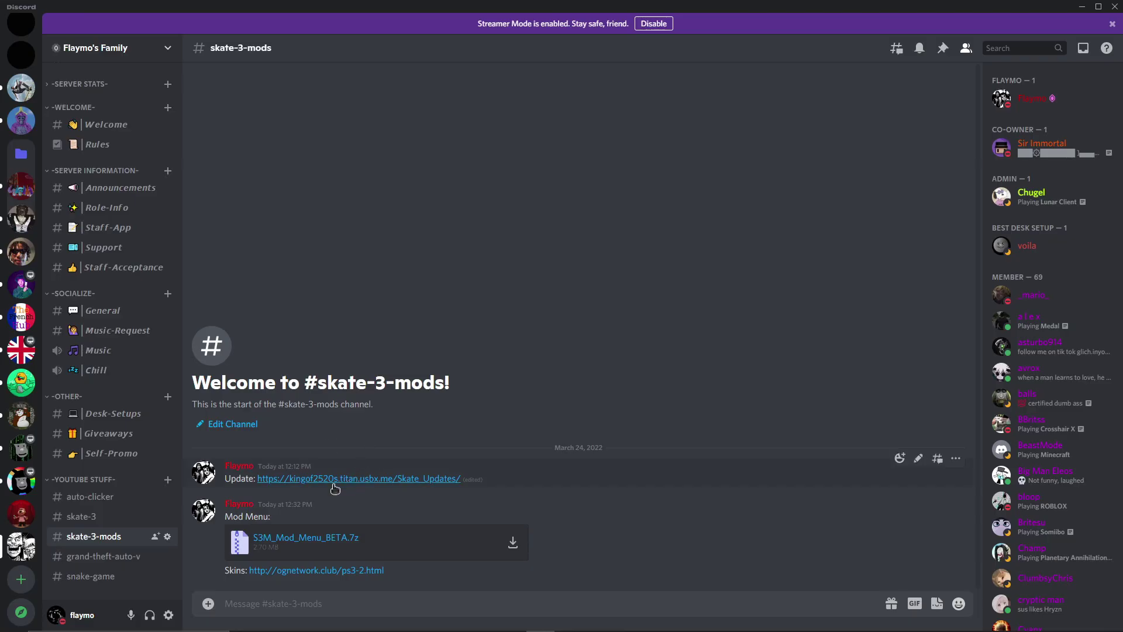
Download the Skate 3 update package for BLES00760 from the Update link in the skate-3-mods channel, then return to the desktop
{"action": "double_click", "coordinate": [226, 485]}
{"action": "left_click", "coordinate": [287, 478]}
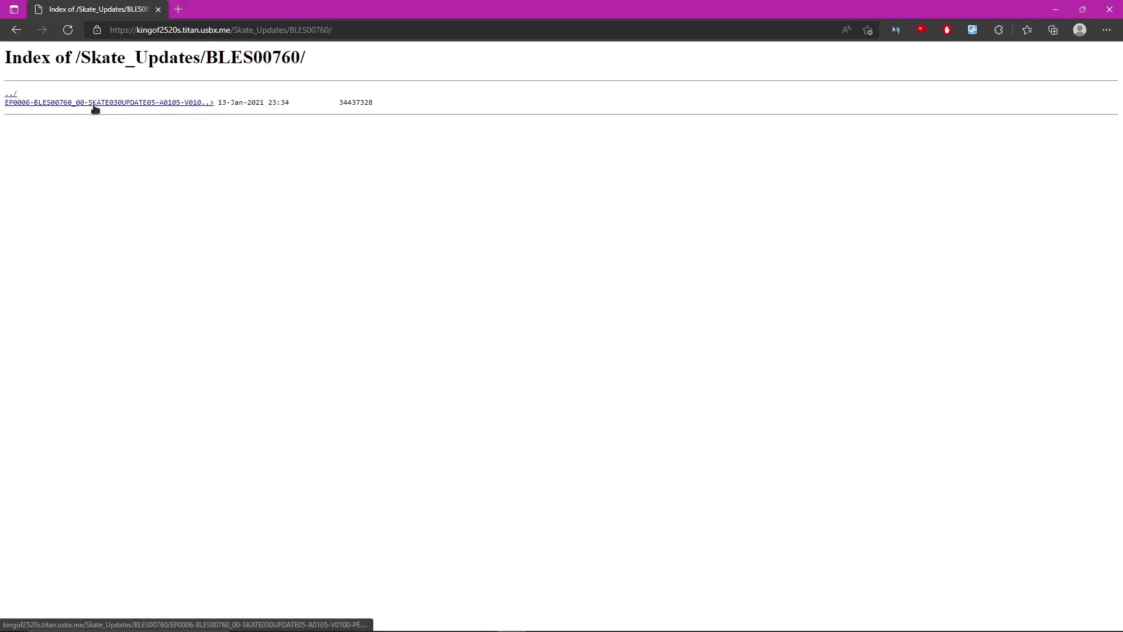
{"action": "left_click", "coordinate": [76, 106]}
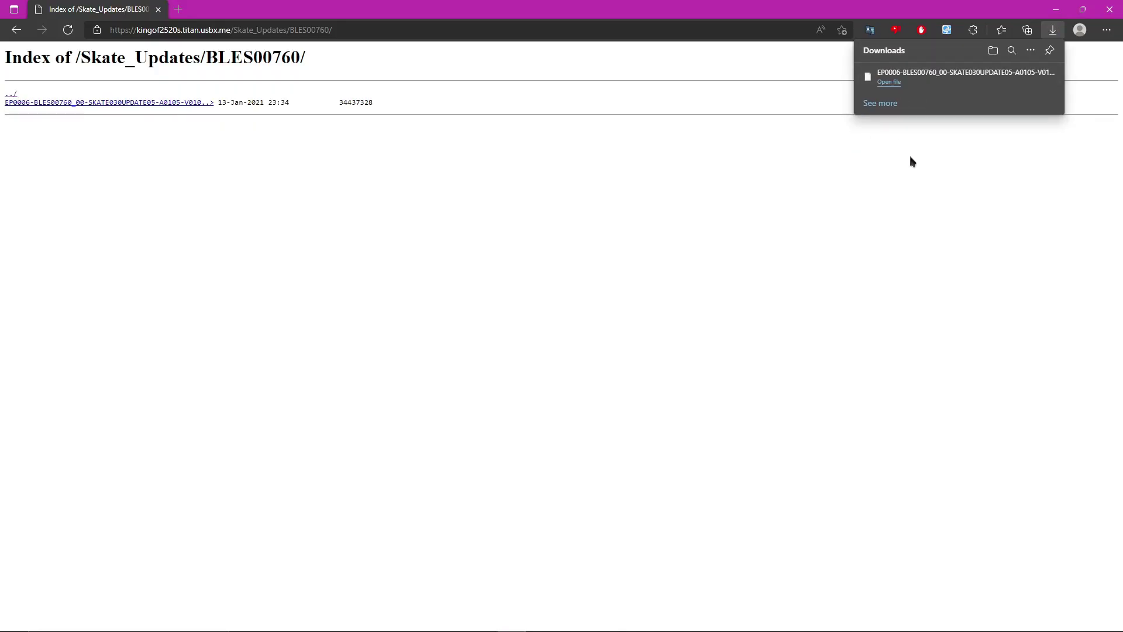
{"action": "left_click", "coordinate": [1109, 8]}
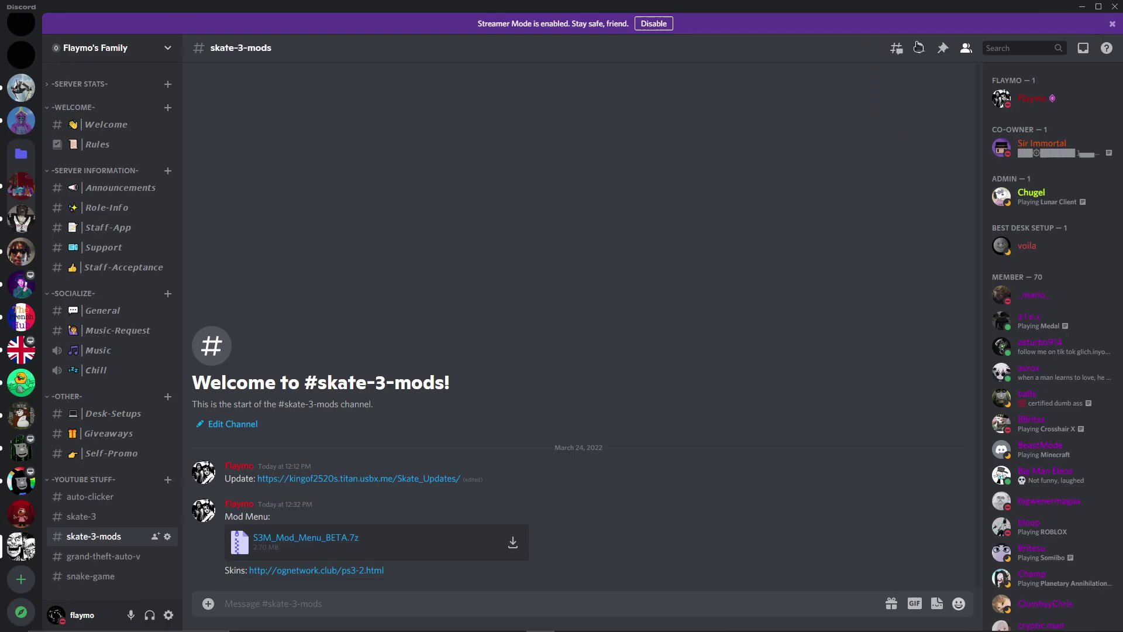
{"action": "left_click", "coordinate": [1081, 9]}
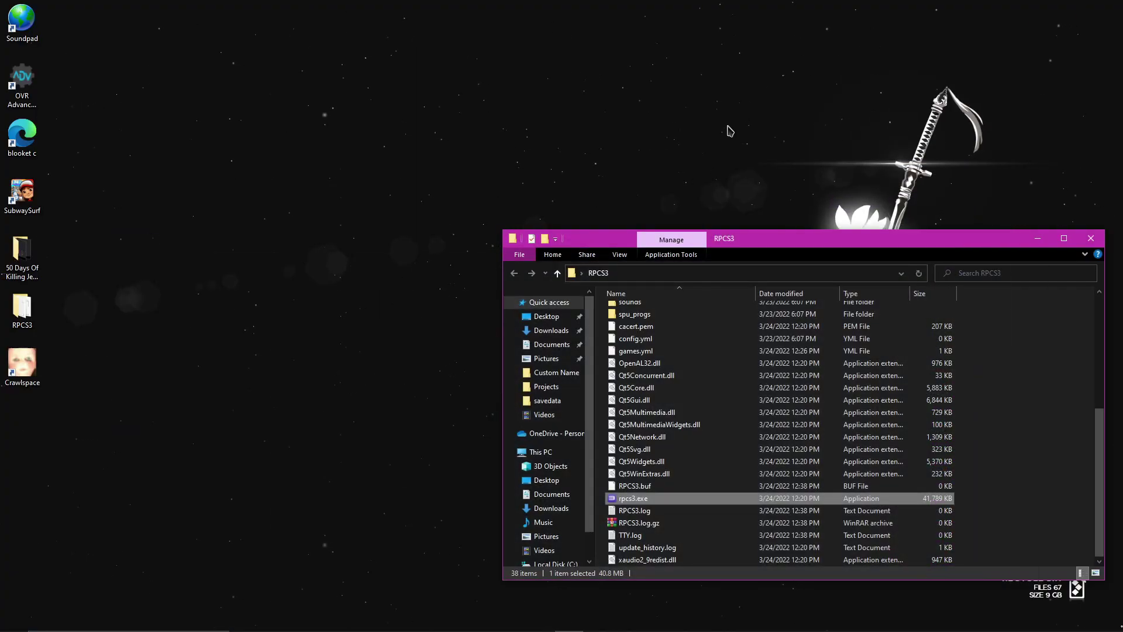
Install the downloaded EP0006-BLES00760 Skate 3 update package from the Downloads folder into RPCS3
{"action": "left_click", "coordinate": [683, 619]}
{"action": "left_click_drag", "start_coordinate": [525, 150], "coordinate": [457, 106]}
{"action": "left_click", "coordinate": [569, 619]}
{"action": "left_click", "coordinate": [546, 331]}
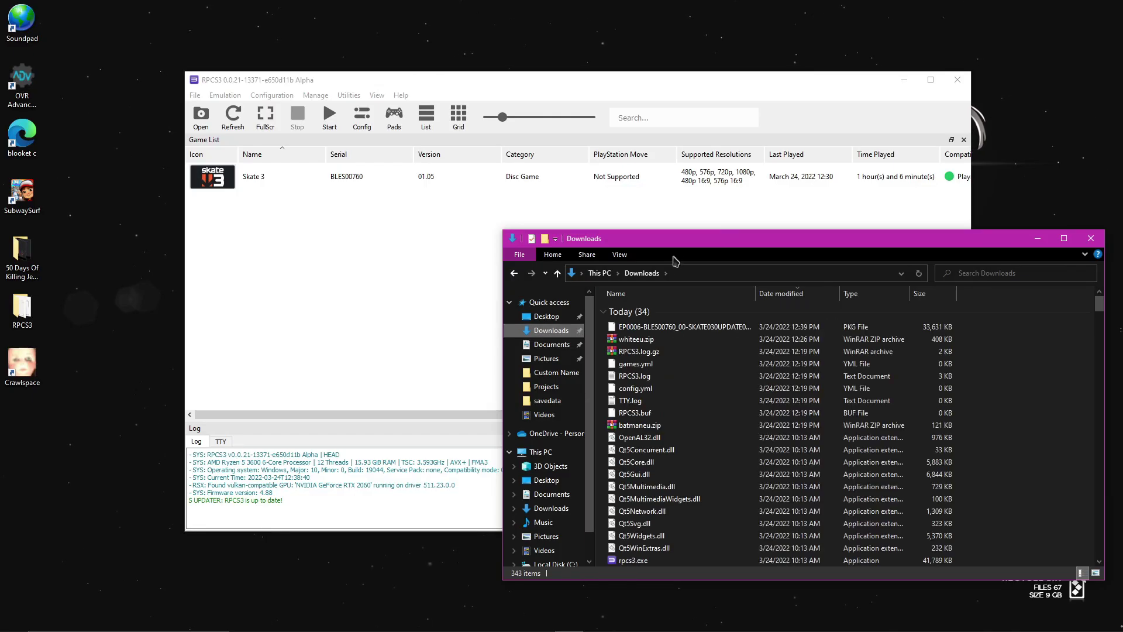
{"action": "left_click_drag", "start_coordinate": [682, 238], "coordinate": [877, 188]}
{"action": "left_click", "coordinate": [862, 278]}
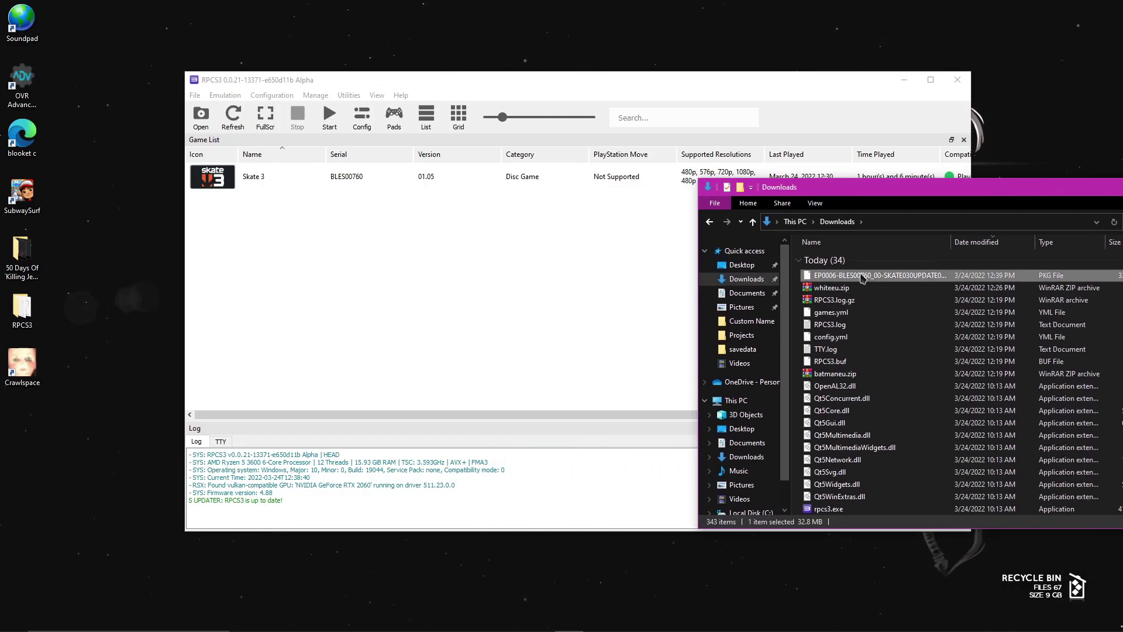
{"action": "left_click_drag", "start_coordinate": [869, 279], "coordinate": [442, 280]}
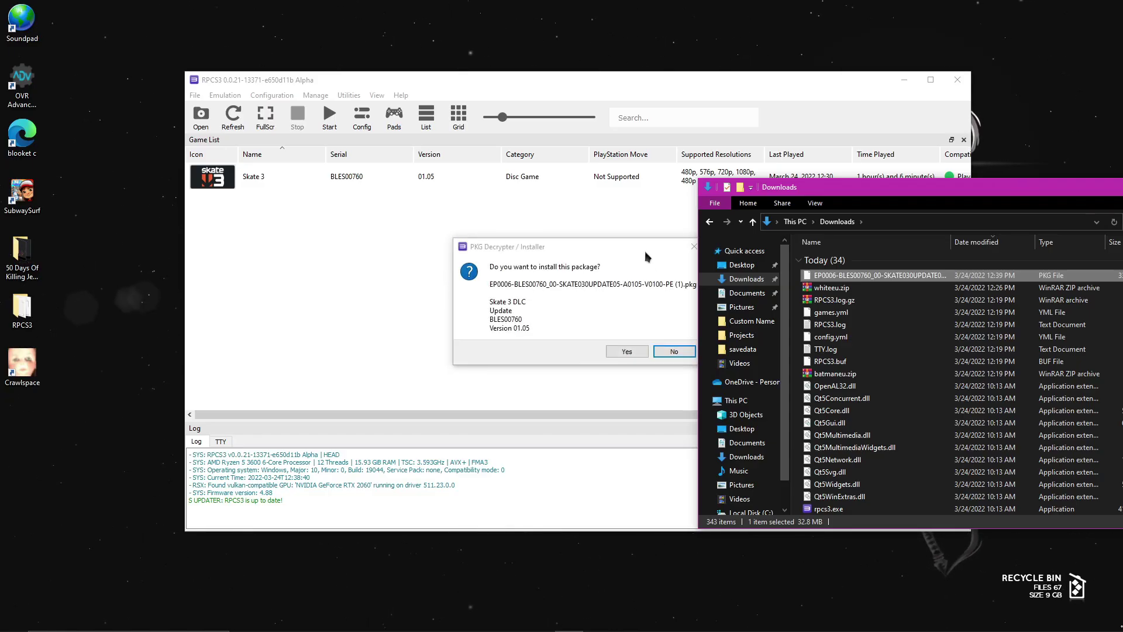
{"action": "left_click", "coordinate": [626, 352]}
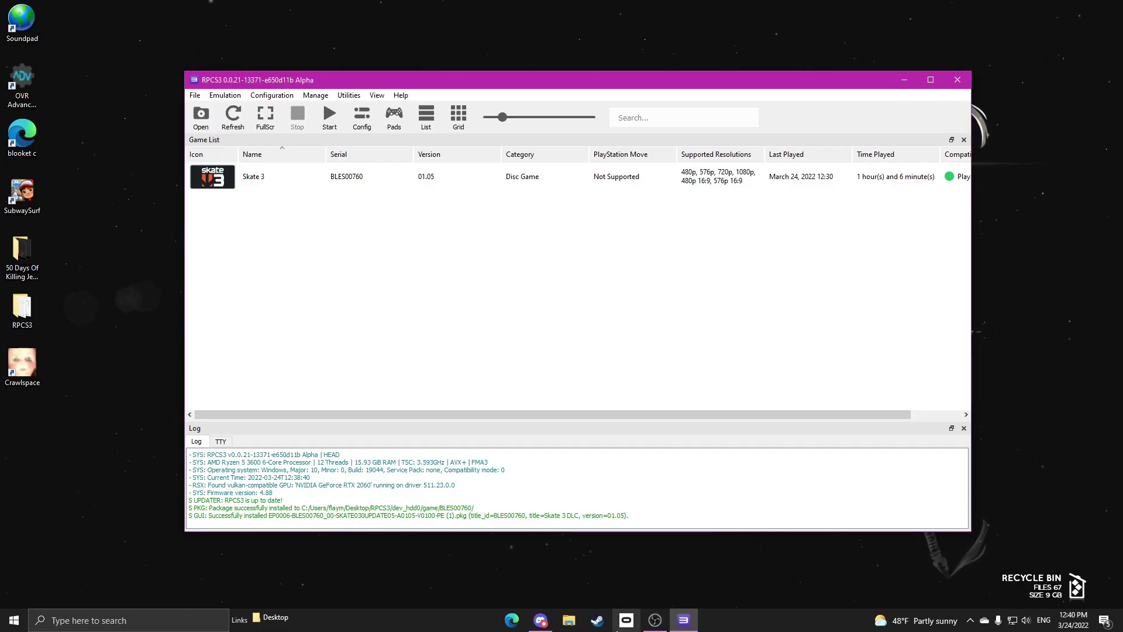
Switch to Discord, download S3M_Mod_Menu_BETA.7z from the skate-3-mods channel and open the Downloads folder in File Explorer
{"action": "left_click", "coordinate": [541, 621]}
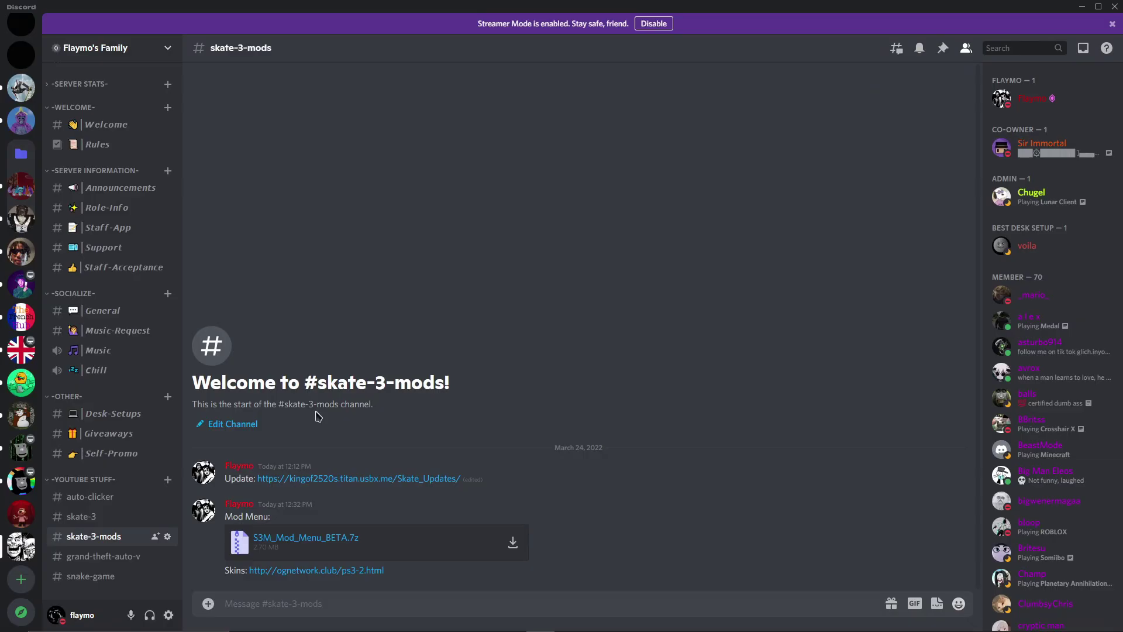
{"action": "left_click", "coordinate": [513, 543]}
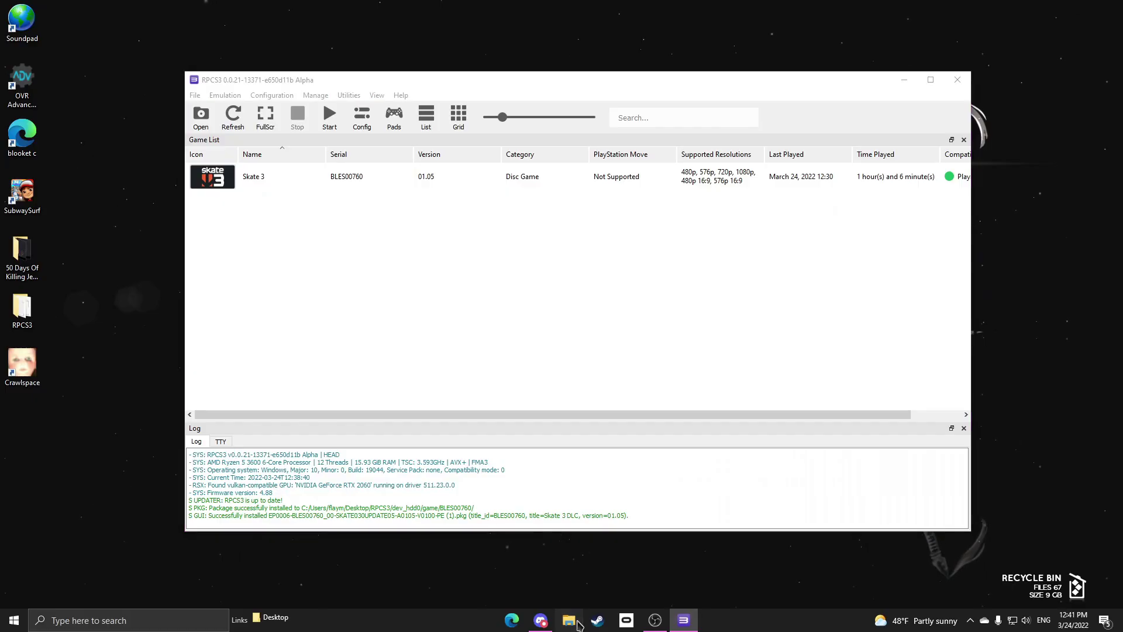
{"action": "left_click", "coordinate": [569, 619]}
{"action": "left_click", "coordinate": [394, 269]}
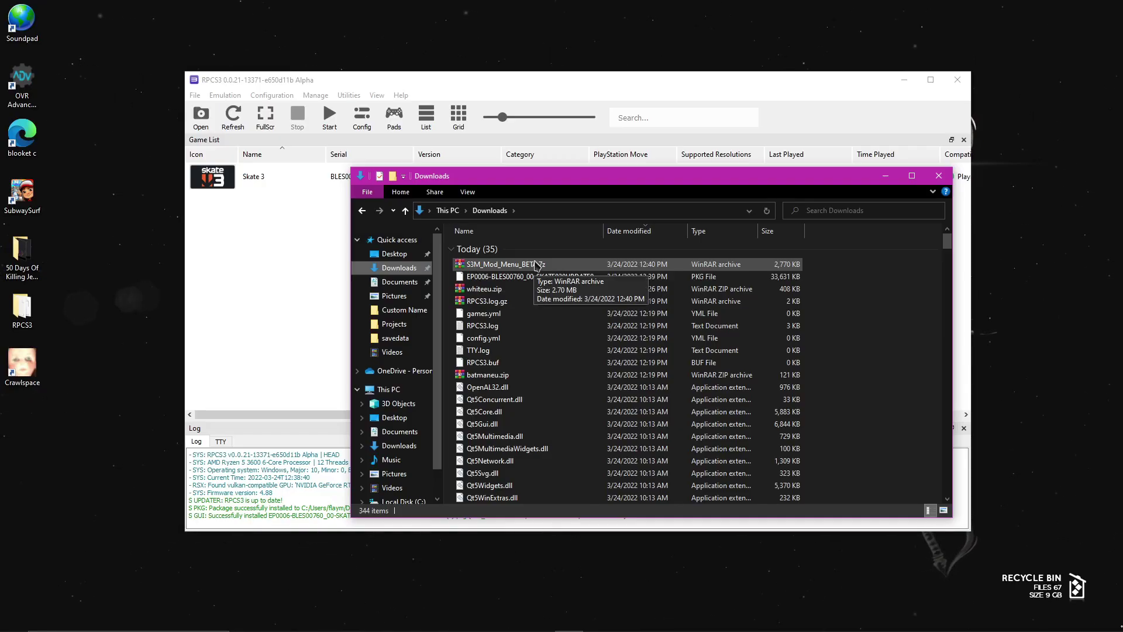
Extract S3M_Mod_Menu_BETA.7z to its default folder, entering the archive password
{"action": "left_click", "coordinate": [535, 266]}
{"action": "right_click", "coordinate": [535, 266]}
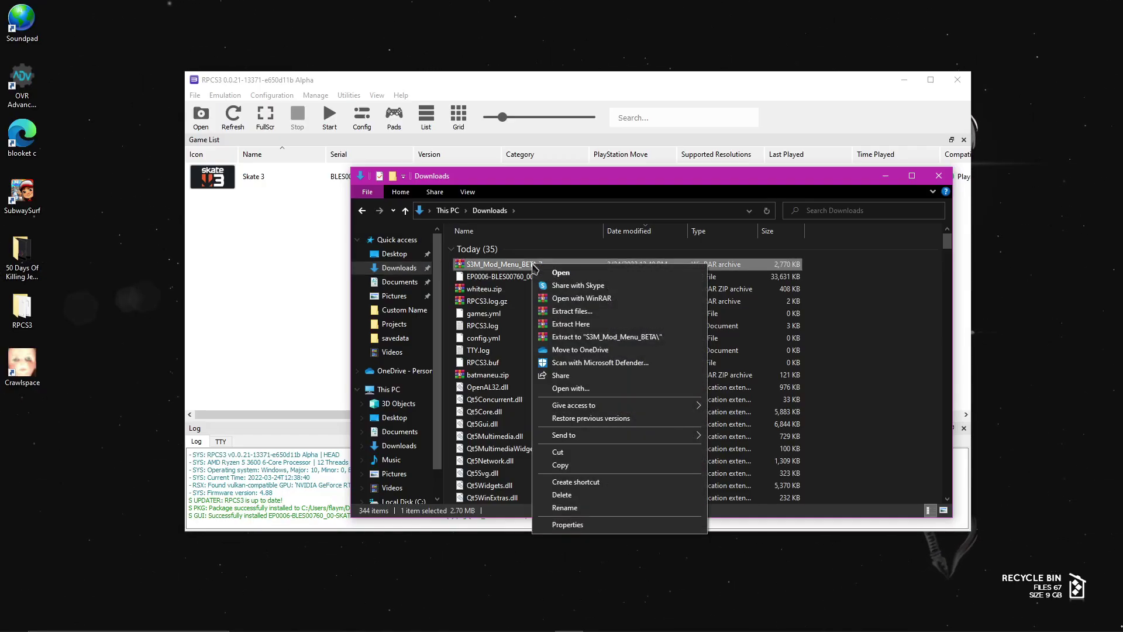
{"action": "left_click", "coordinate": [562, 312]}
{"action": "left_click", "coordinate": [597, 437]}
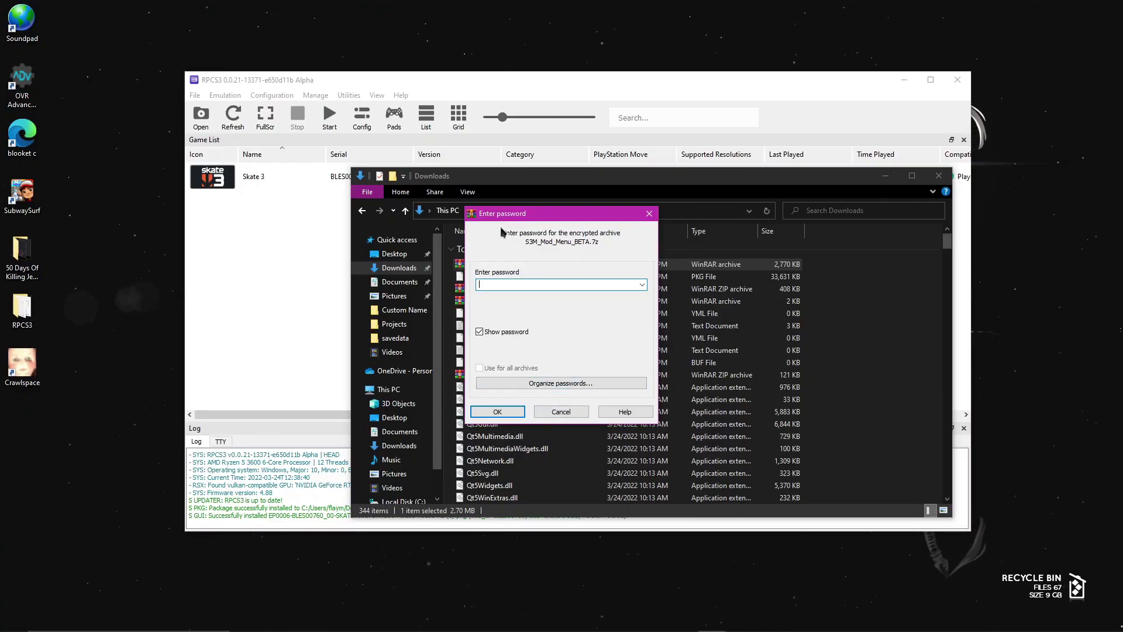
{"action": "left_click_drag", "start_coordinate": [522, 218], "coordinate": [631, 221]}
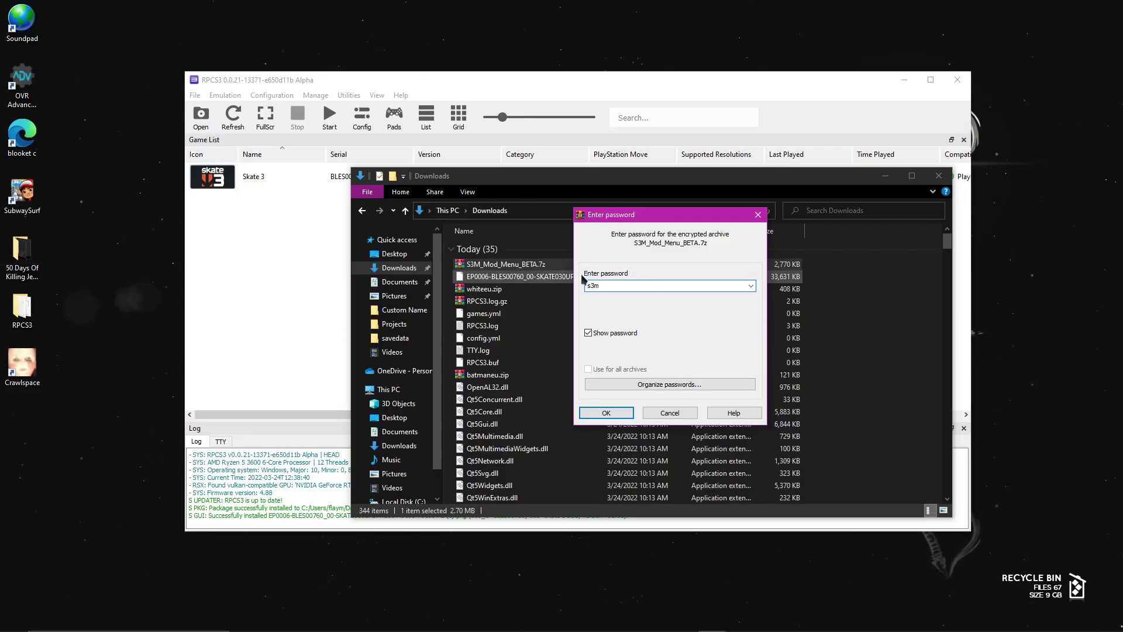
{"action": "left_click", "coordinate": [607, 413]}
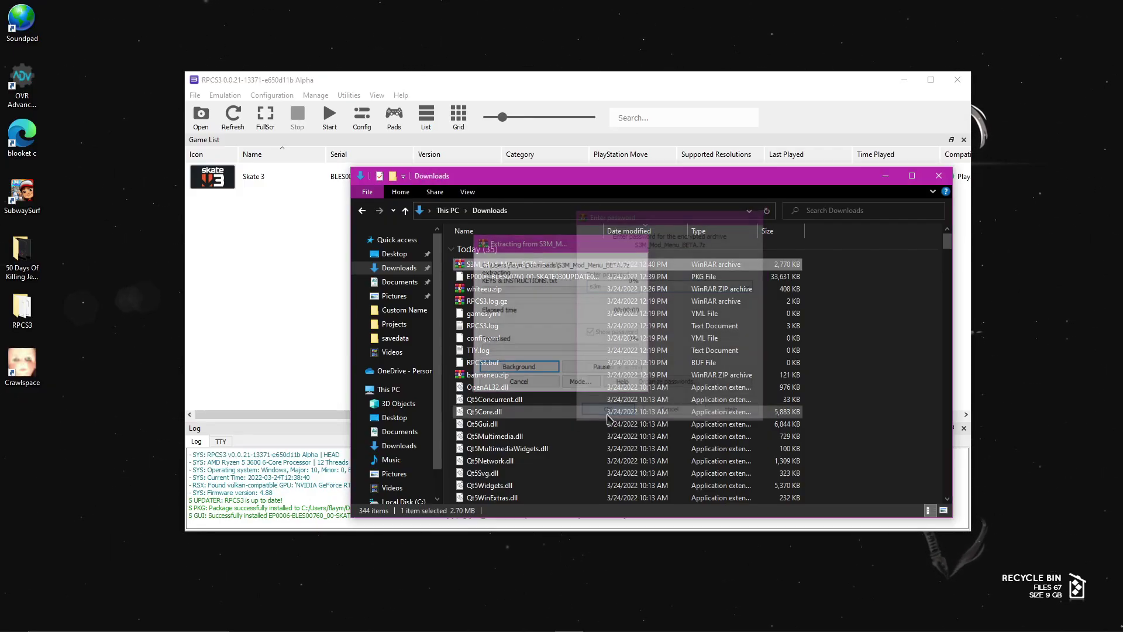
Open the extracted S3M_Mod_Menu_BETA folder and read KEYS & INSTRUCTIONS.txt for the mod menu controls, then close it
{"action": "scroll", "coordinate": [501, 452], "scroll_direction": "down", "scroll_amount": 10}
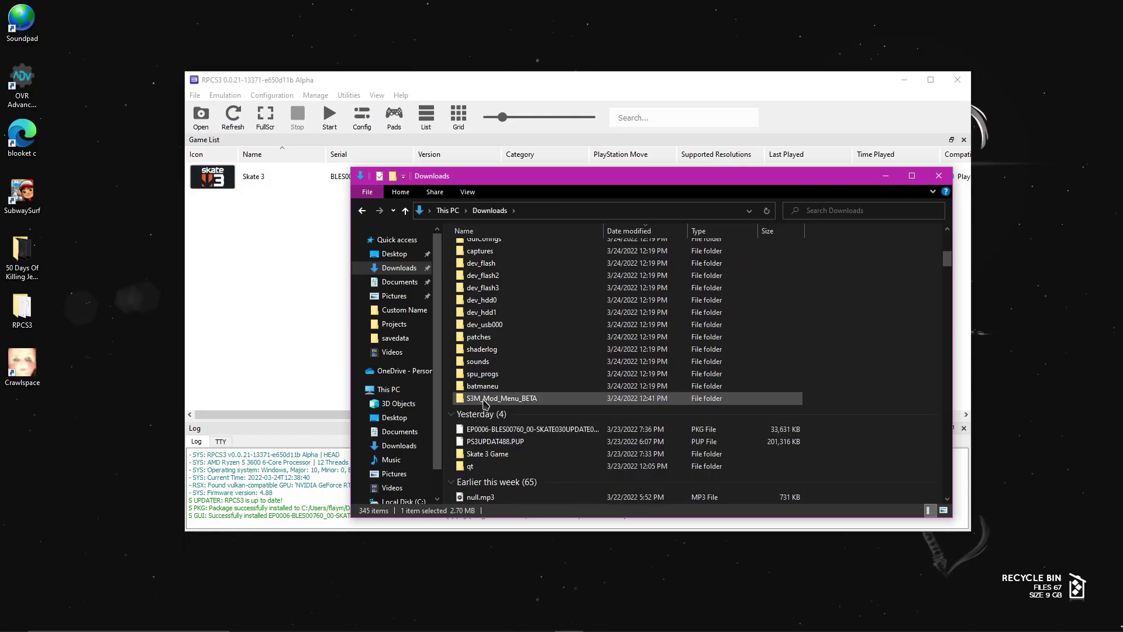
{"action": "double_click", "coordinate": [521, 400]}
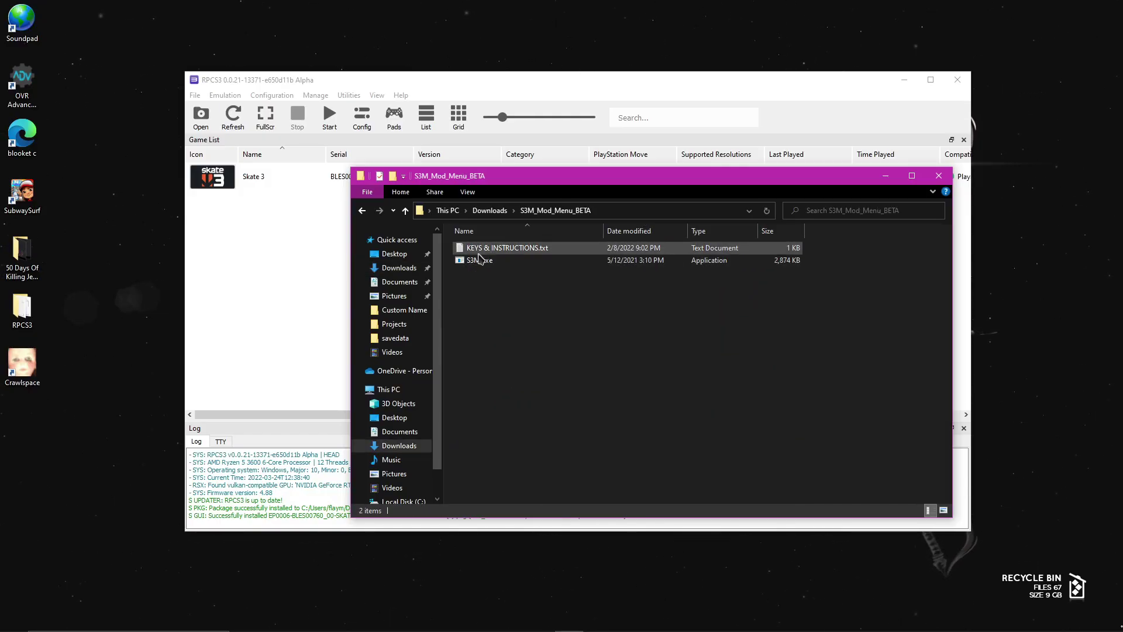
{"action": "double_click", "coordinate": [519, 248]}
{"action": "left_click_drag", "start_coordinate": [609, 224], "coordinate": [459, 208]}
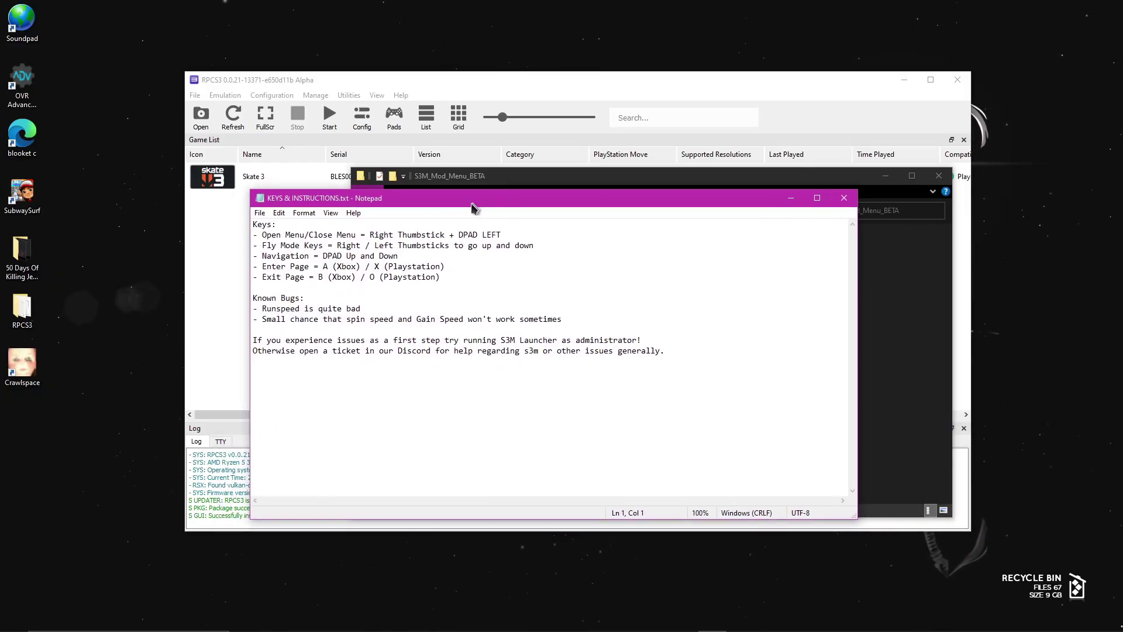
{"action": "left_click_drag", "start_coordinate": [787, 203], "coordinate": [789, 193]}
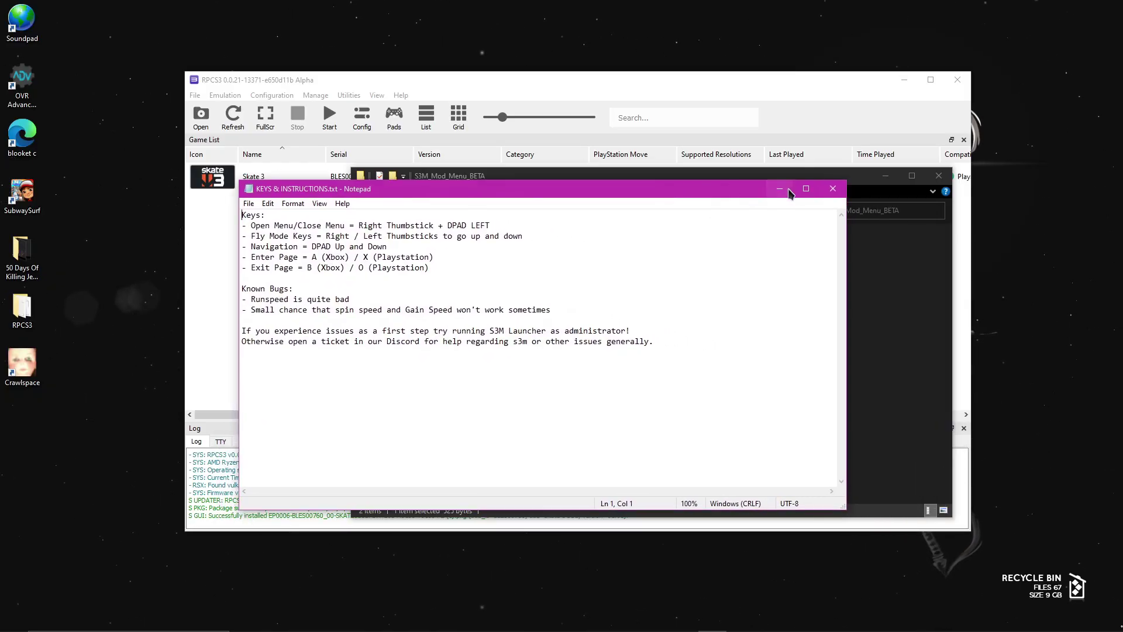
{"action": "left_click", "coordinate": [832, 189]}
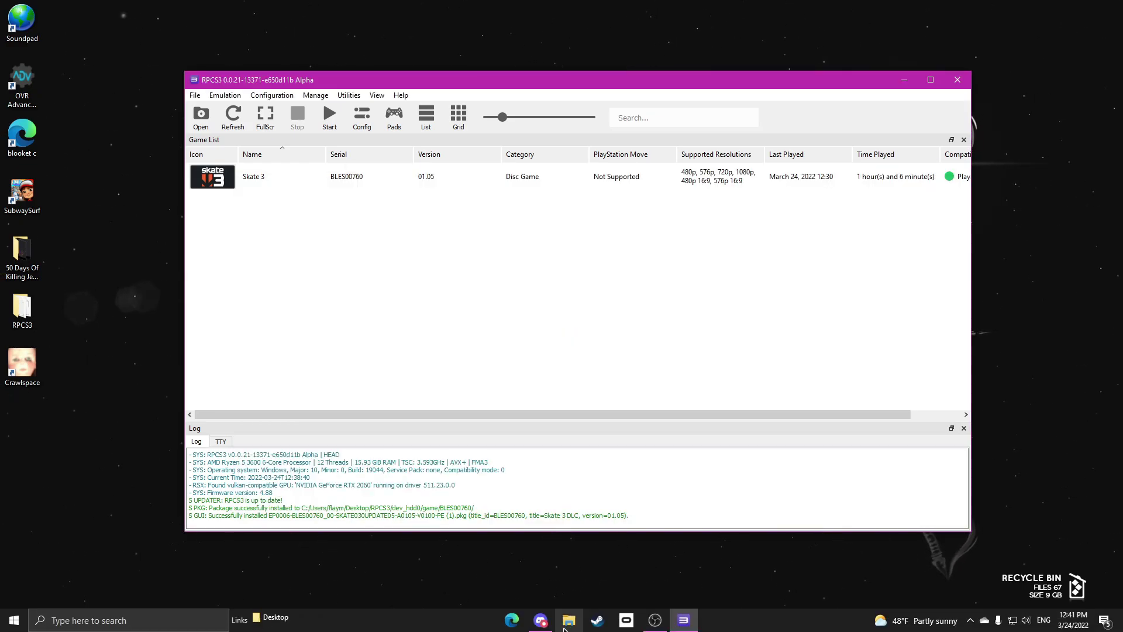
Switch to Discord and open the Skins link to the PS3 save files page on ognetwork.club
{"action": "left_click", "coordinate": [540, 620]}
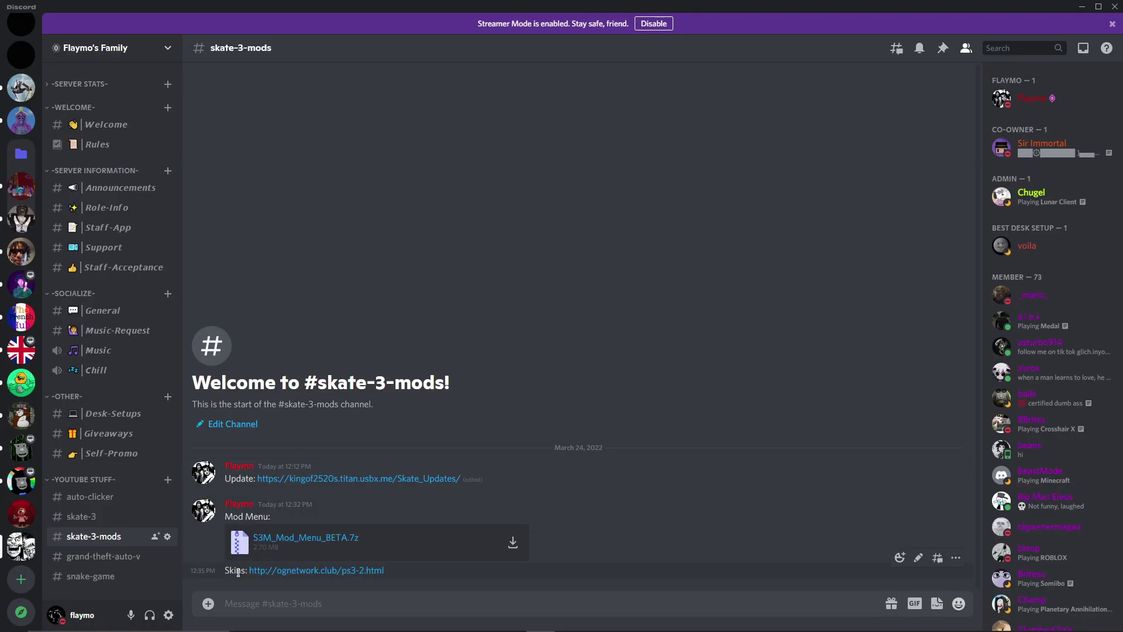
{"action": "left_click_drag", "start_coordinate": [236, 569], "coordinate": [362, 591]}
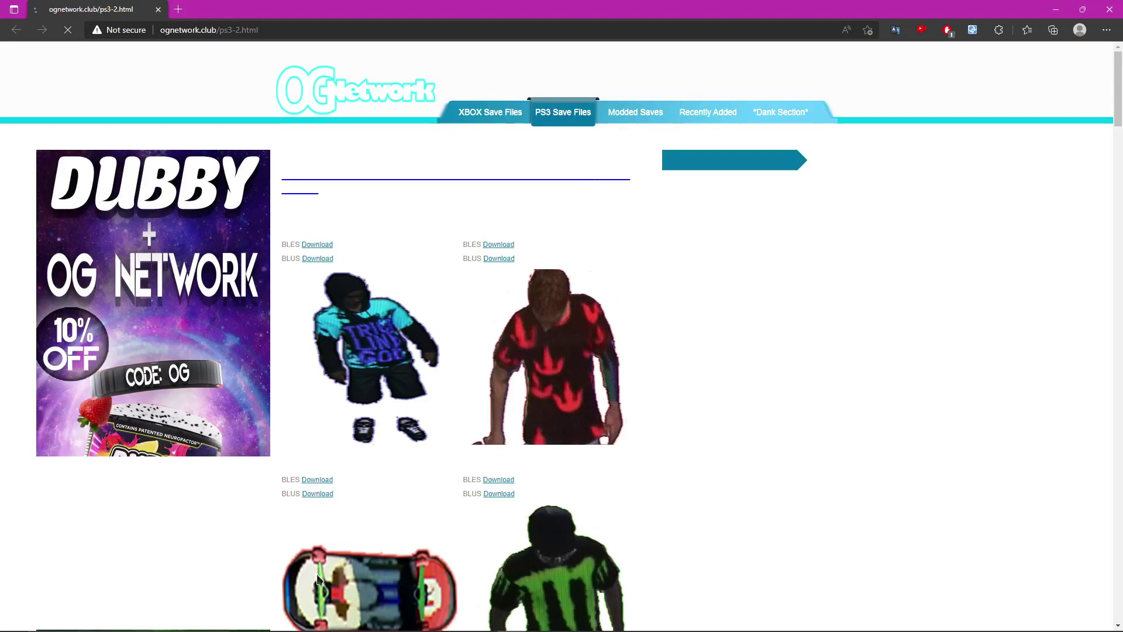
{"action": "left_click", "coordinate": [313, 570]}
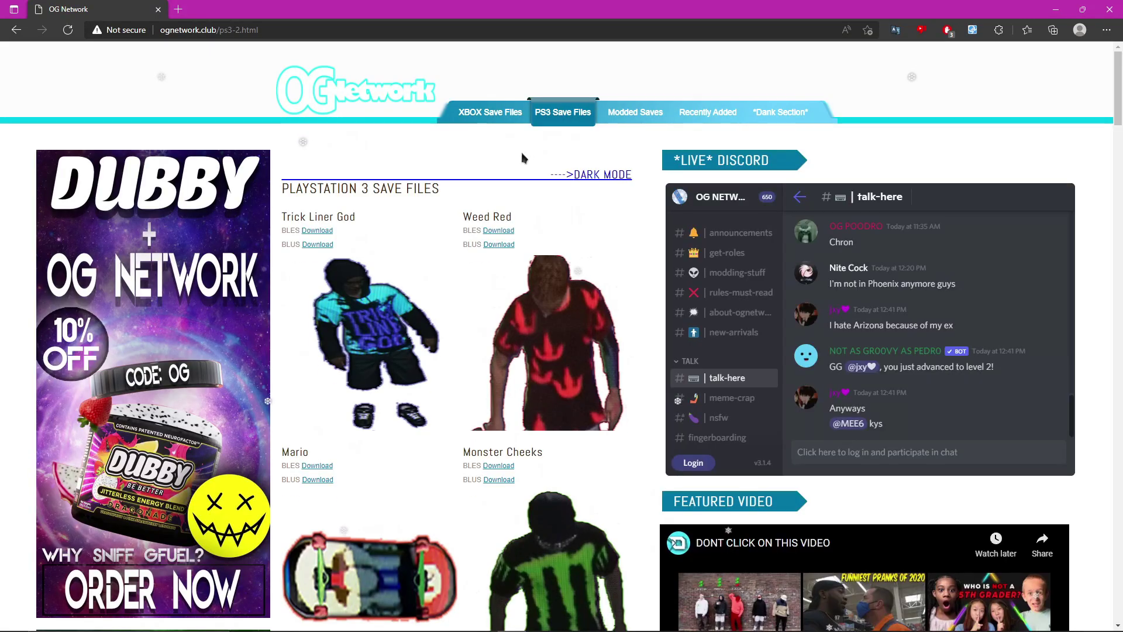
{"action": "mouse_move", "coordinate": [520, 174]}
{"action": "left_mouse_down"}
{"action": "mouse_move", "coordinate": [476, 173]}
{"action": "mouse_move", "coordinate": [510, 173]}
{"action": "left_mouse_up"}
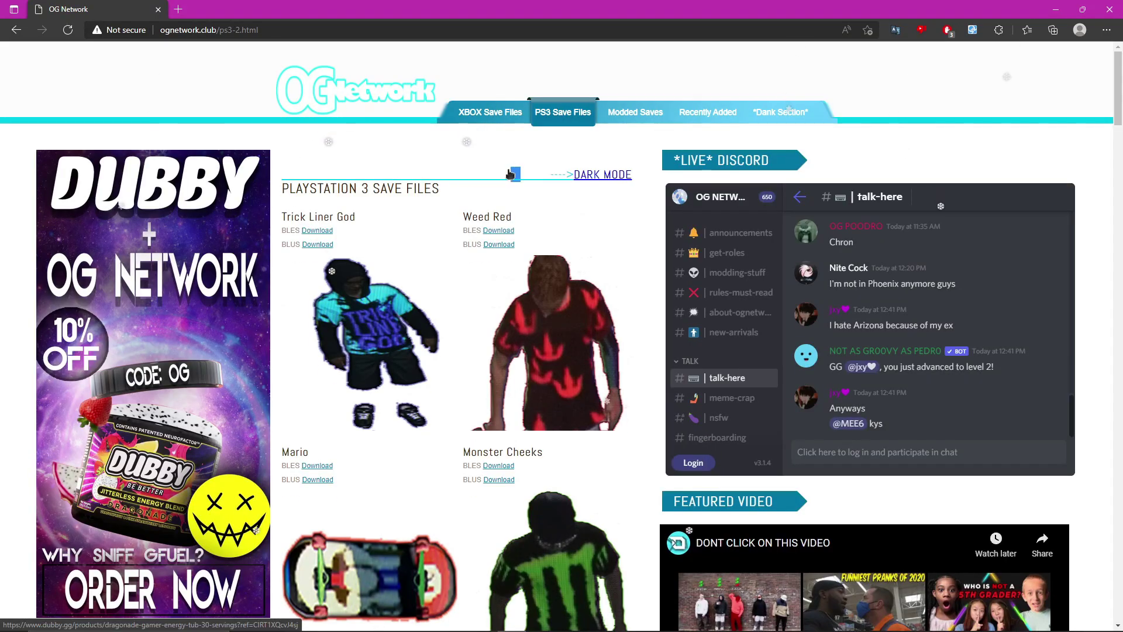
{"action": "left_click", "coordinate": [510, 173]}
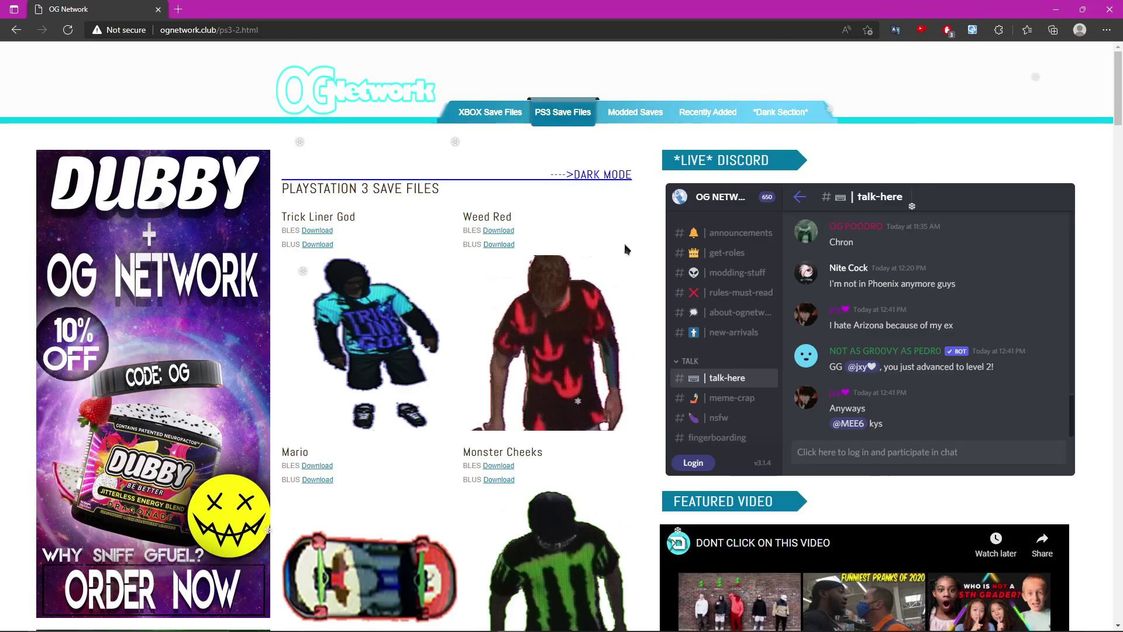
Download the BLES version of the Calplex skin from the PlayStation 3 save files list
{"action": "scroll", "coordinate": [625, 249], "scroll_direction": "down", "scroll_amount": 15}
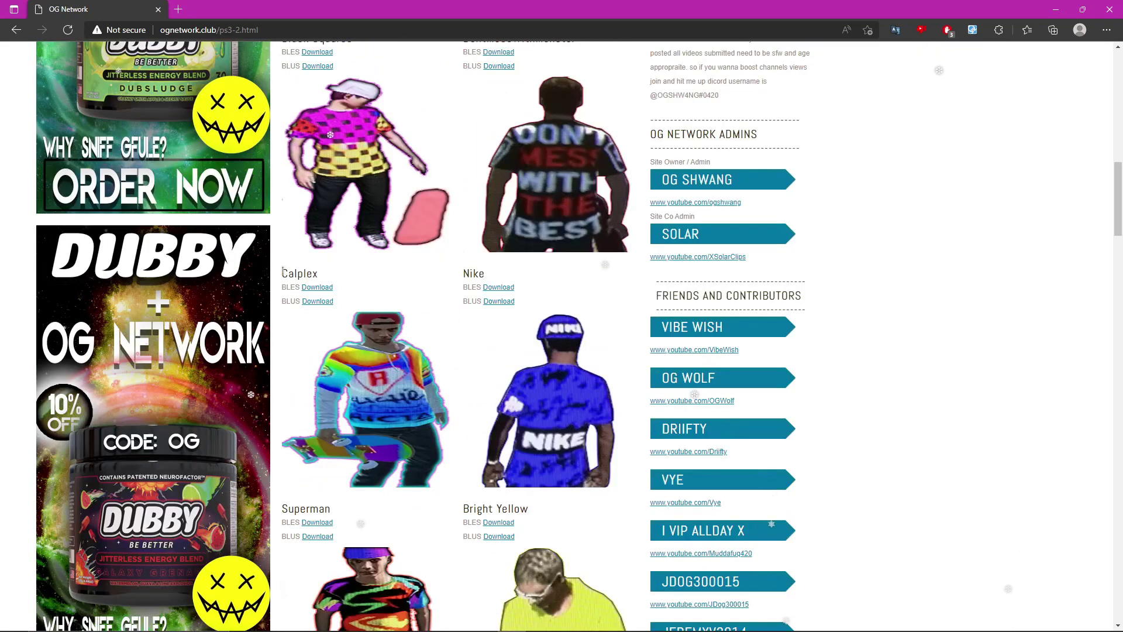
{"action": "mouse_move", "coordinate": [283, 271]}
{"action": "left_mouse_down"}
{"action": "mouse_move", "coordinate": [321, 276]}
{"action": "mouse_move", "coordinate": [283, 264]}
{"action": "left_mouse_up"}
{"action": "left_click", "coordinate": [343, 275]}
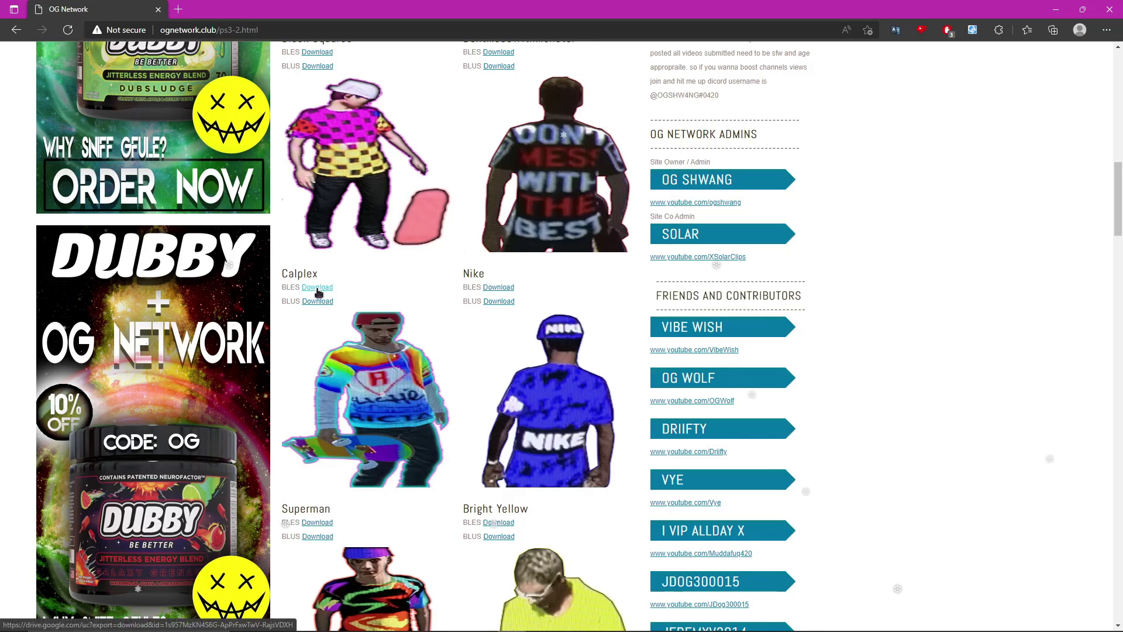
{"action": "left_click", "coordinate": [318, 291]}
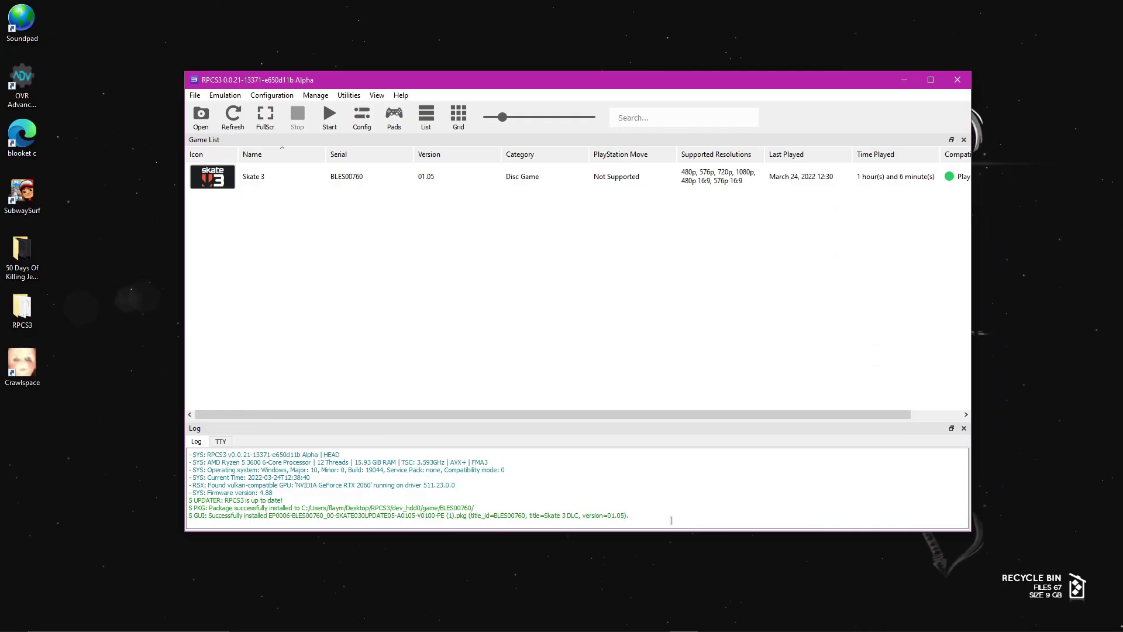
Extract calplexeu.zip into a calplexeu folder in Downloads and open the extracted folder
{"action": "left_click", "coordinate": [578, 625]}
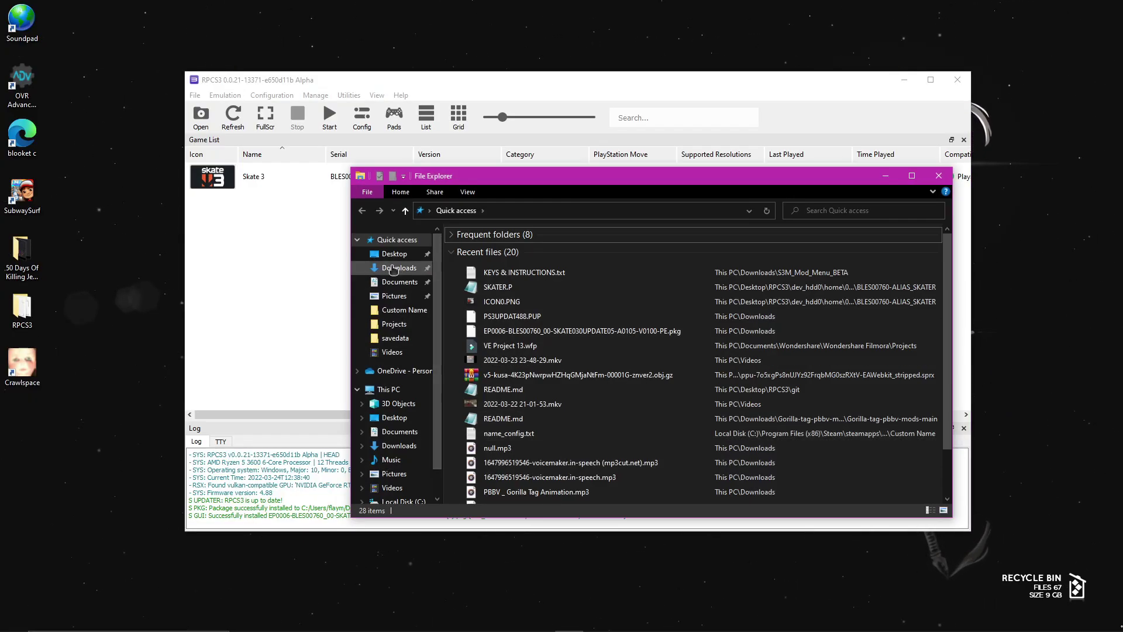
{"action": "left_click", "coordinate": [393, 267]}
{"action": "right_click", "coordinate": [489, 266]}
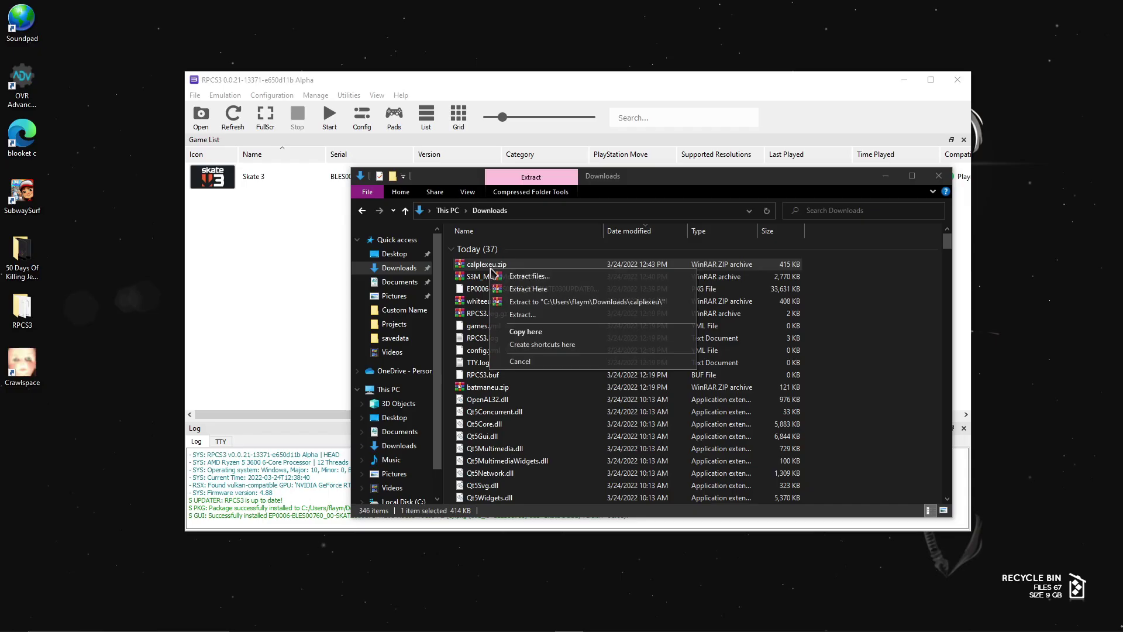
{"action": "key", "text": "Escape"}
{"action": "right_click", "coordinate": [489, 266]}
{"action": "left_click", "coordinate": [523, 317]}
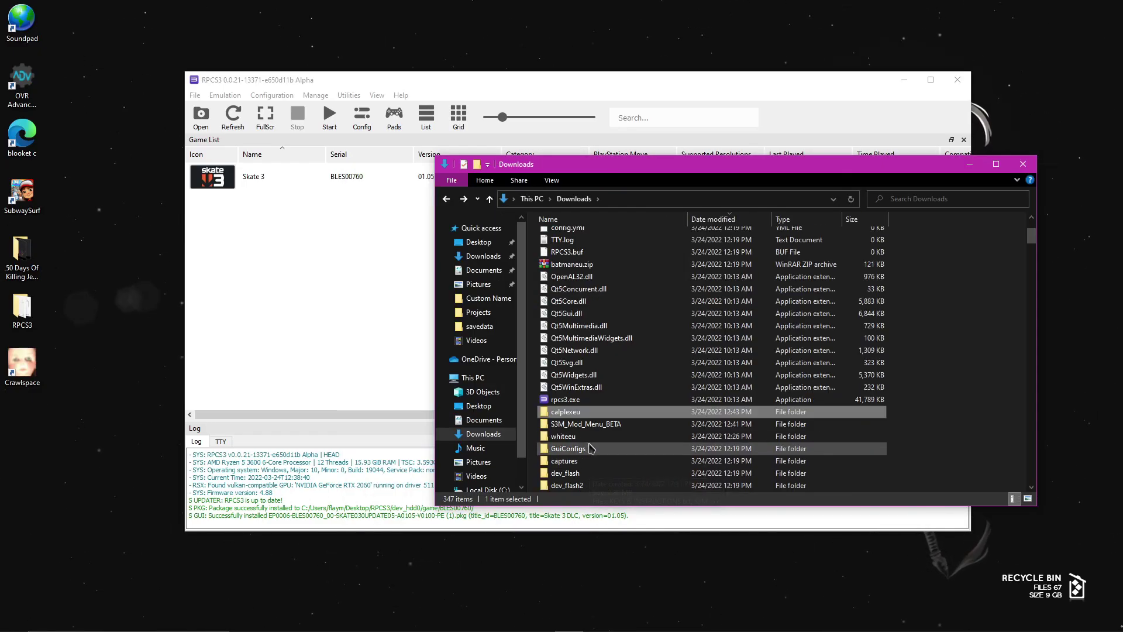
{"action": "double_click", "coordinate": [585, 412]}
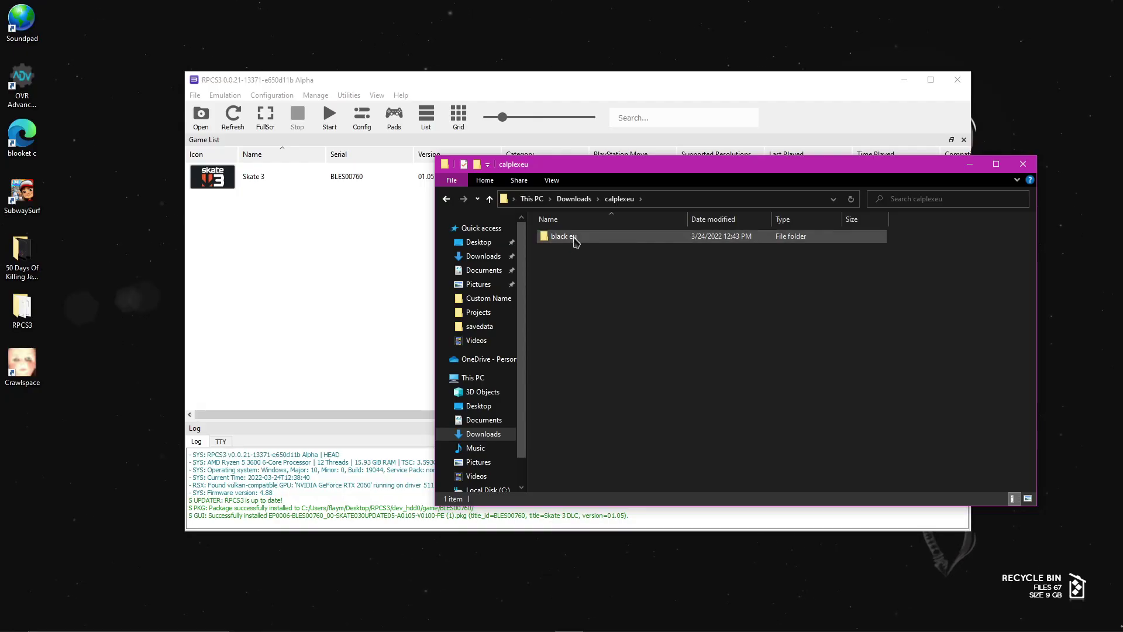
{"action": "mouse_move", "coordinate": [586, 242]}
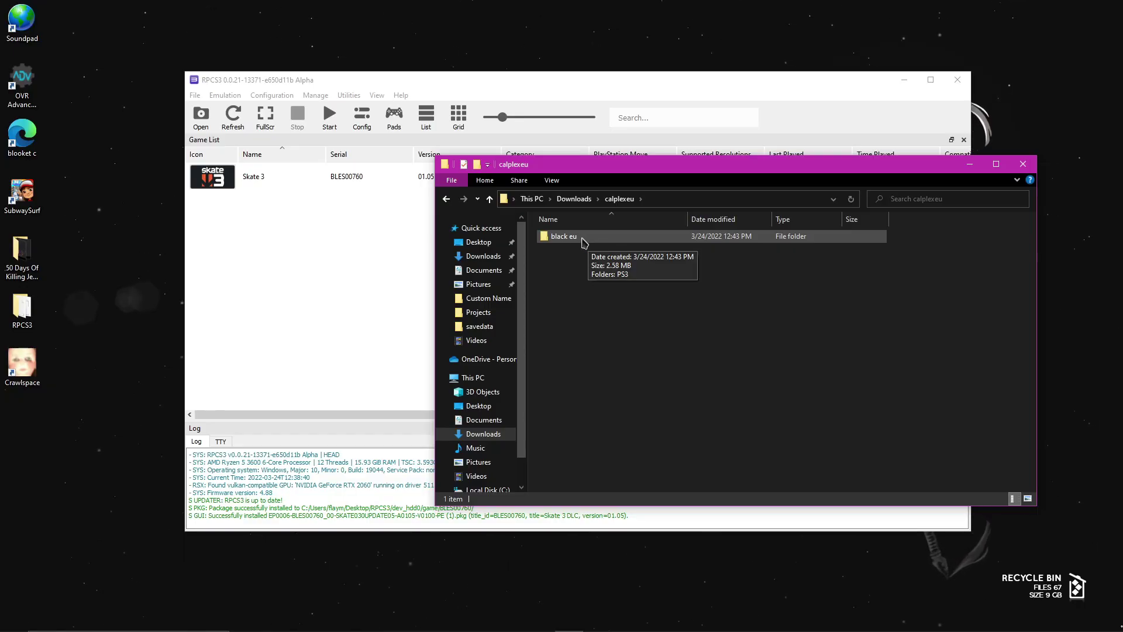
Open the black eu, PS3 and SAVEDATA folders inside calplexeu to reach the BLES00760-ALIAS_SKATER save folder
{"action": "double_click", "coordinate": [589, 241]}
{"action": "double_click", "coordinate": [575, 242]}
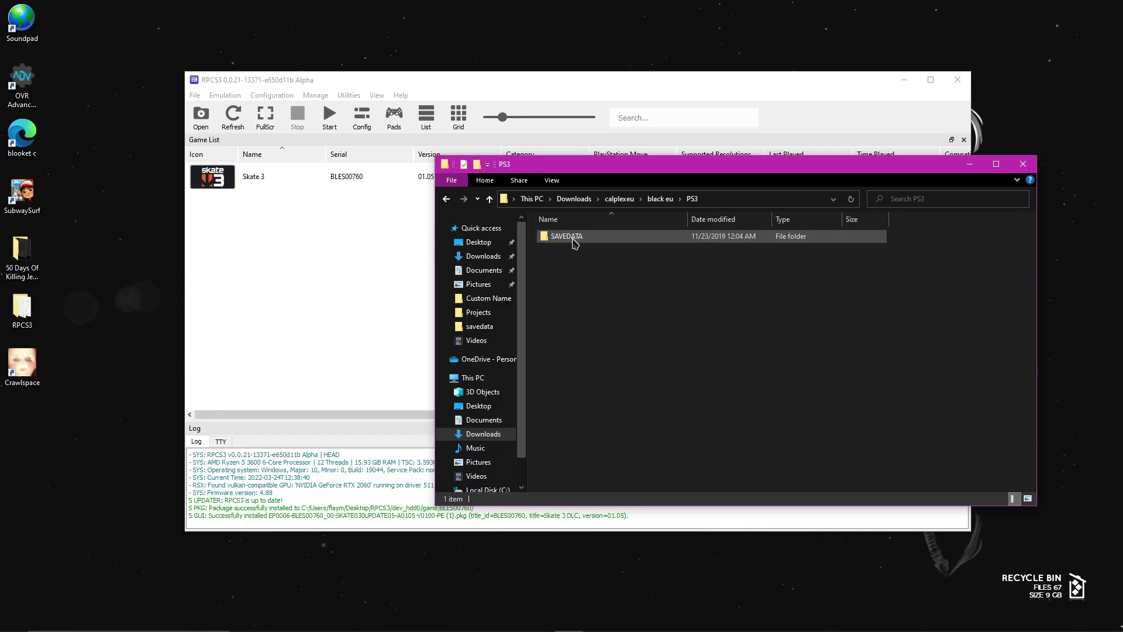
{"action": "double_click", "coordinate": [588, 241]}
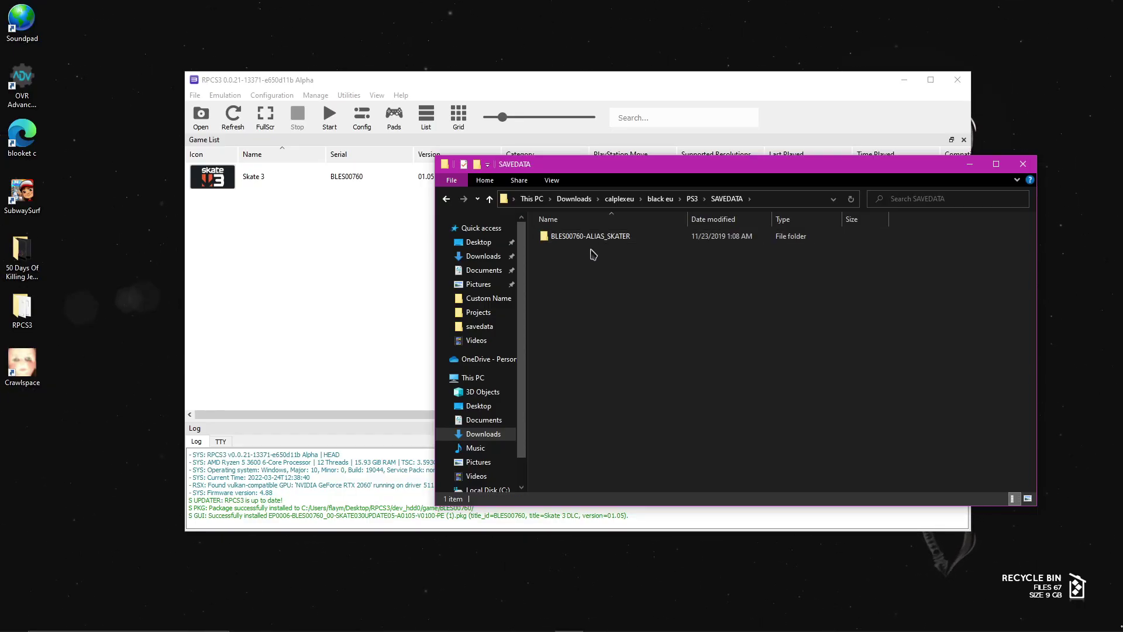
{"action": "left_click_drag", "start_coordinate": [538, 254], "coordinate": [655, 284]}
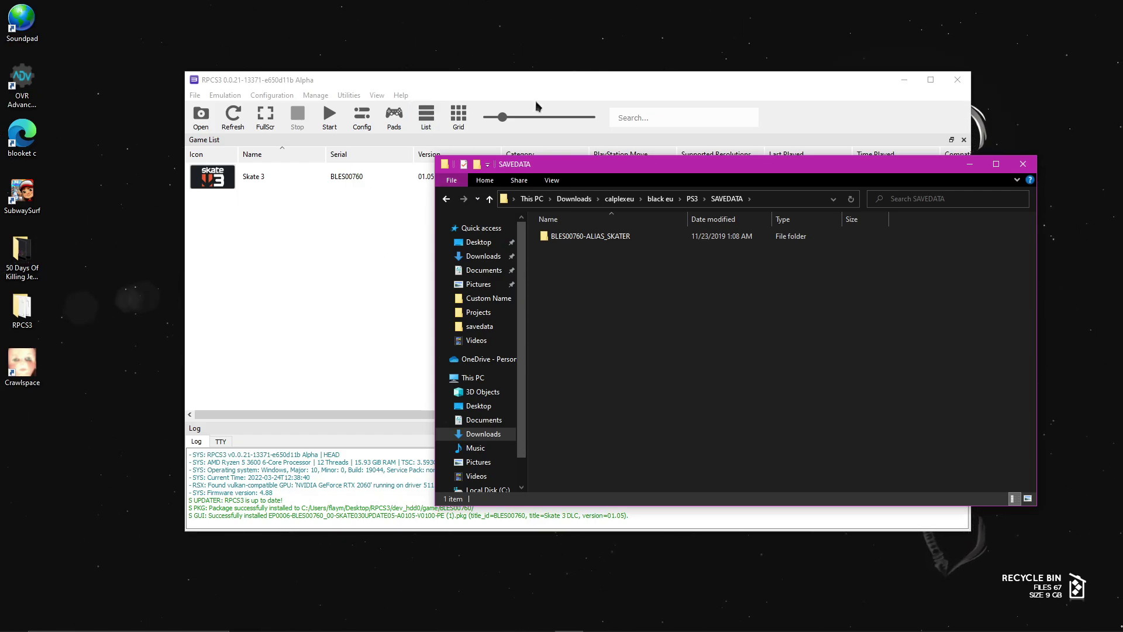
Open dev_hdd0\home\00000001\savedata in the desktop RPCS3 folder and delete the existing BLES00760-ALIAS_SKATER folder
{"action": "left_click", "coordinate": [34, 316]}
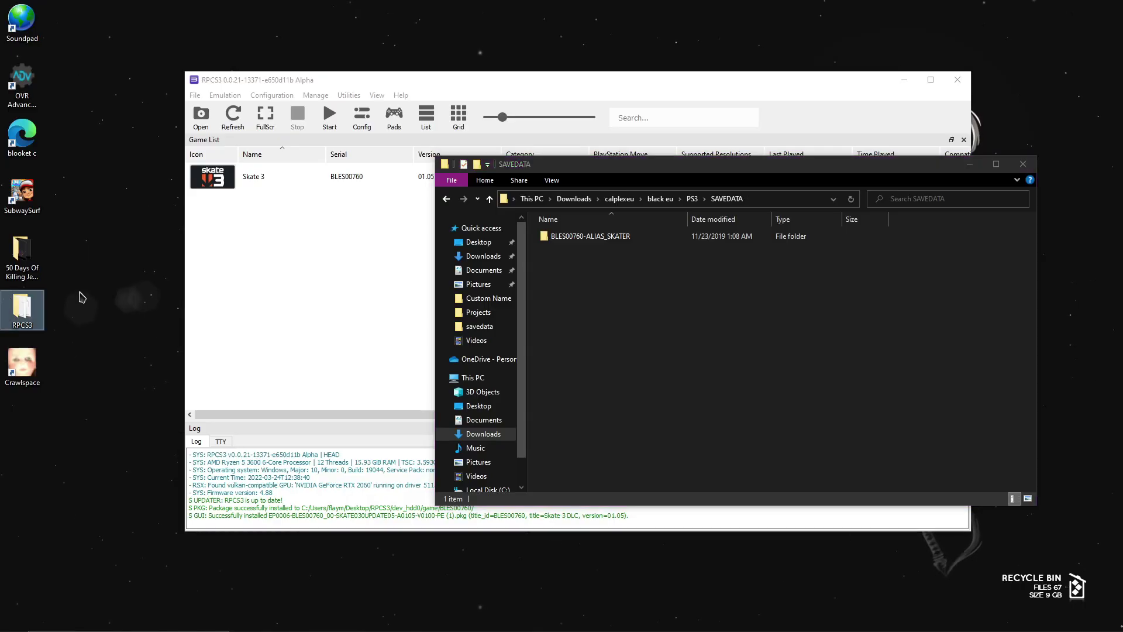
{"action": "double_click", "coordinate": [27, 316]}
{"action": "left_click_drag", "start_coordinate": [349, 185], "coordinate": [320, 197]}
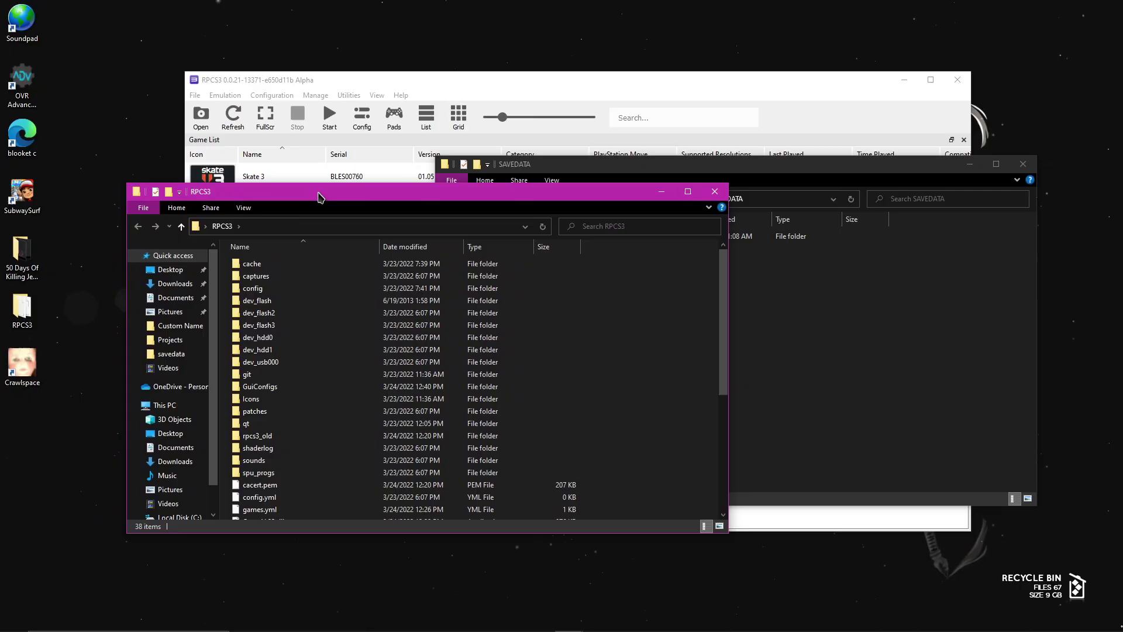
{"action": "double_click", "coordinate": [259, 339]}
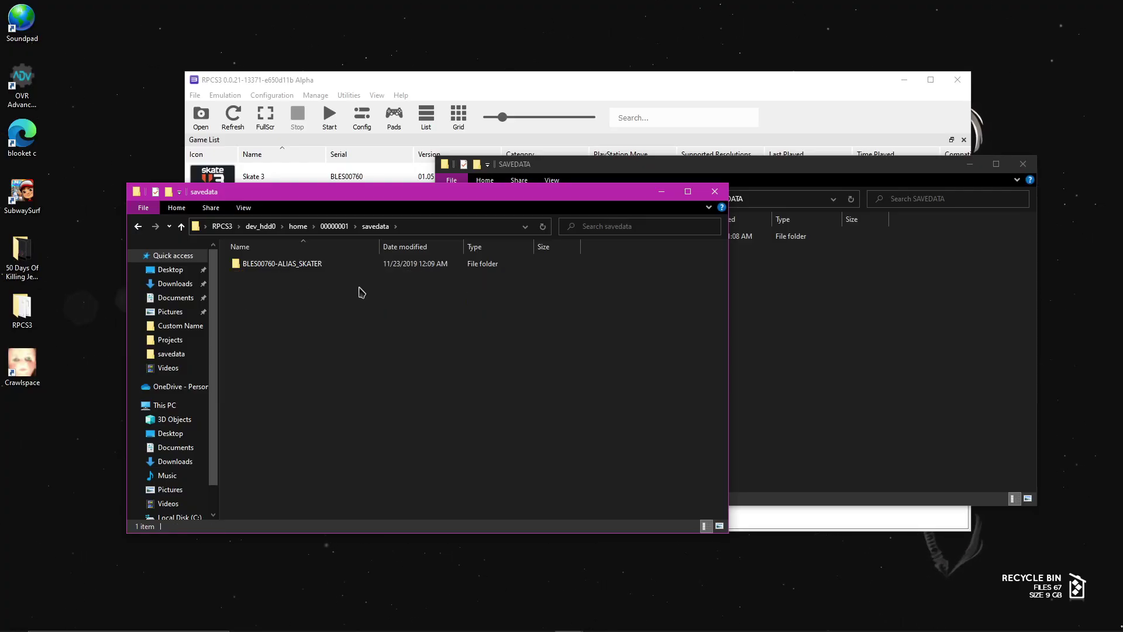
{"action": "right_click", "coordinate": [303, 267]}
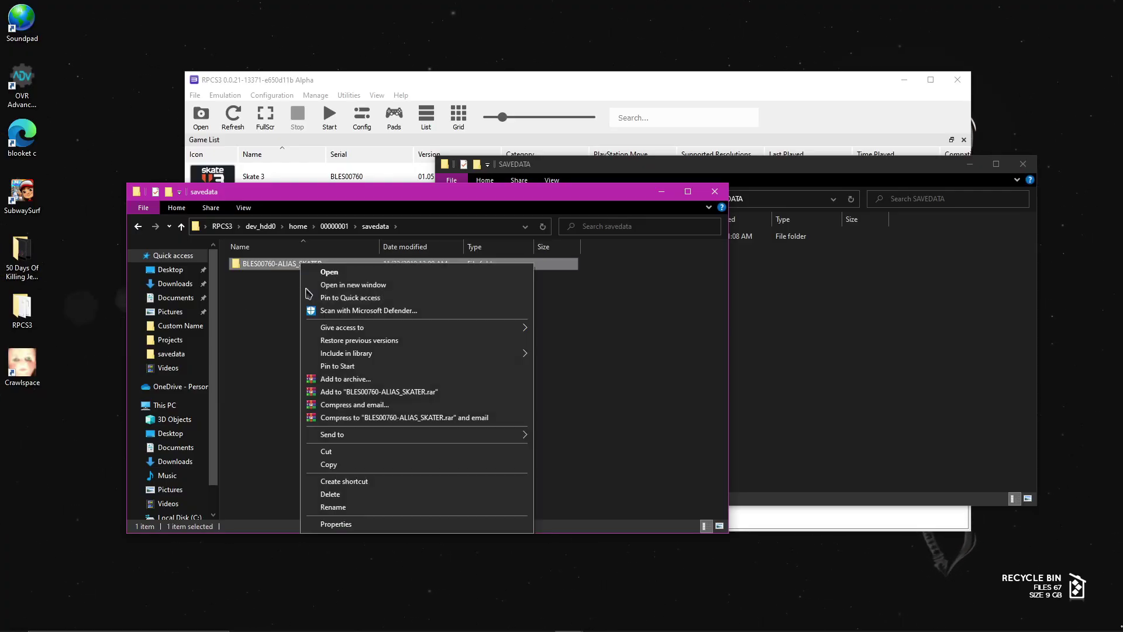
{"action": "left_click", "coordinate": [330, 494]}
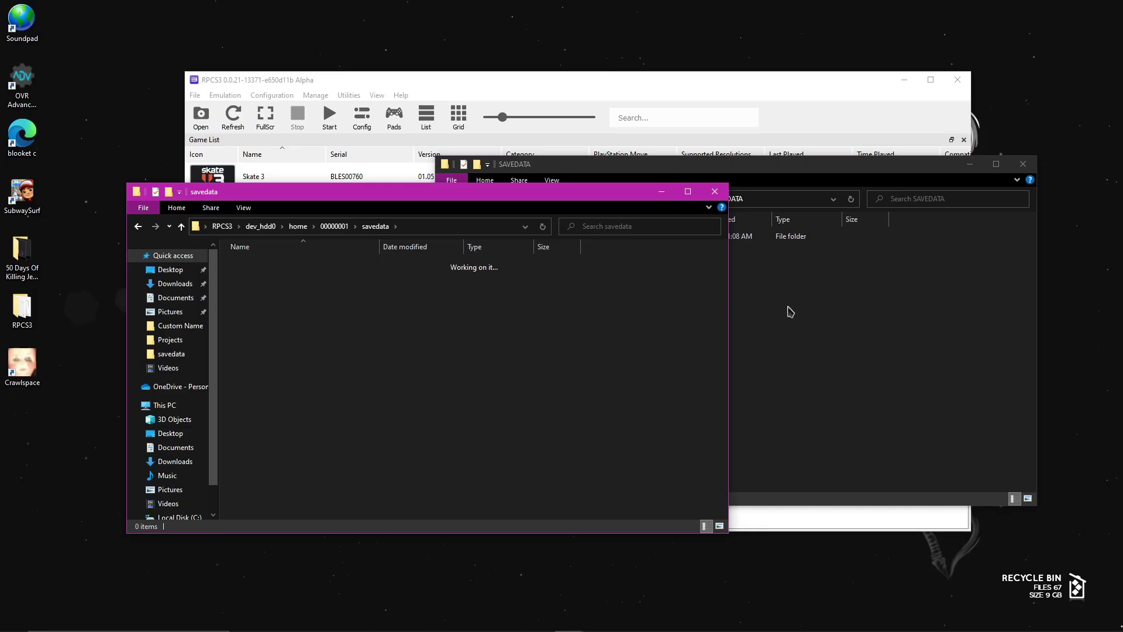
Move the downloaded BLES00760-ALIAS_SKATER folder from SAVEDATA into the RPCS3 savedata folder, and close both folder windows
{"action": "left_click", "coordinate": [827, 290]}
{"action": "left_click_drag", "start_coordinate": [583, 170], "coordinate": [642, 191]}
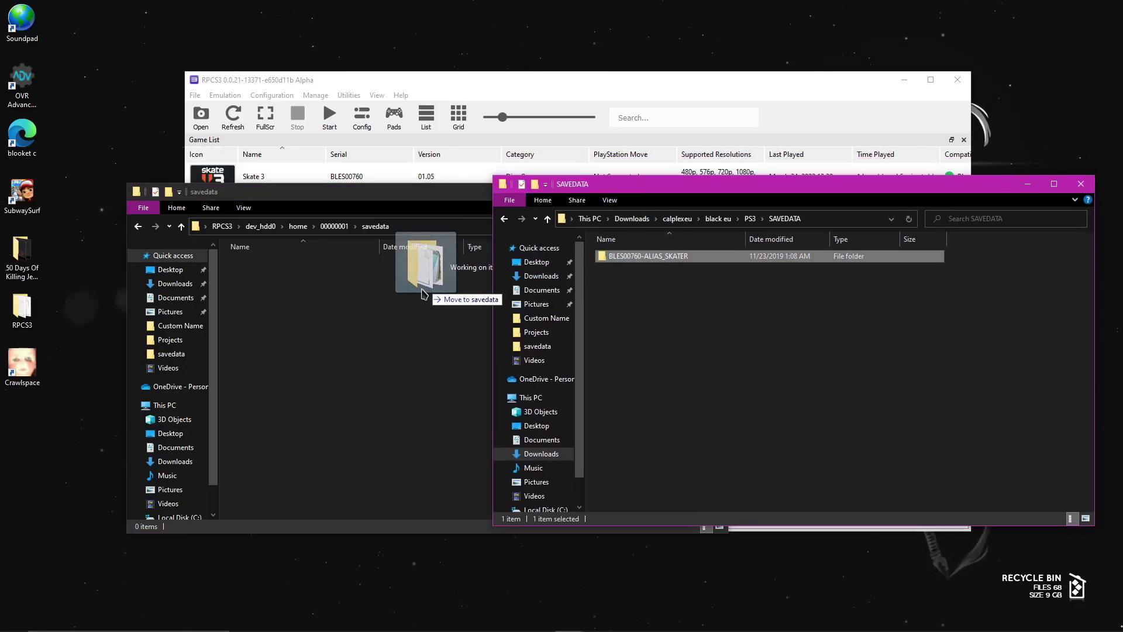
{"action": "left_click_drag", "start_coordinate": [423, 294], "coordinate": [389, 316]}
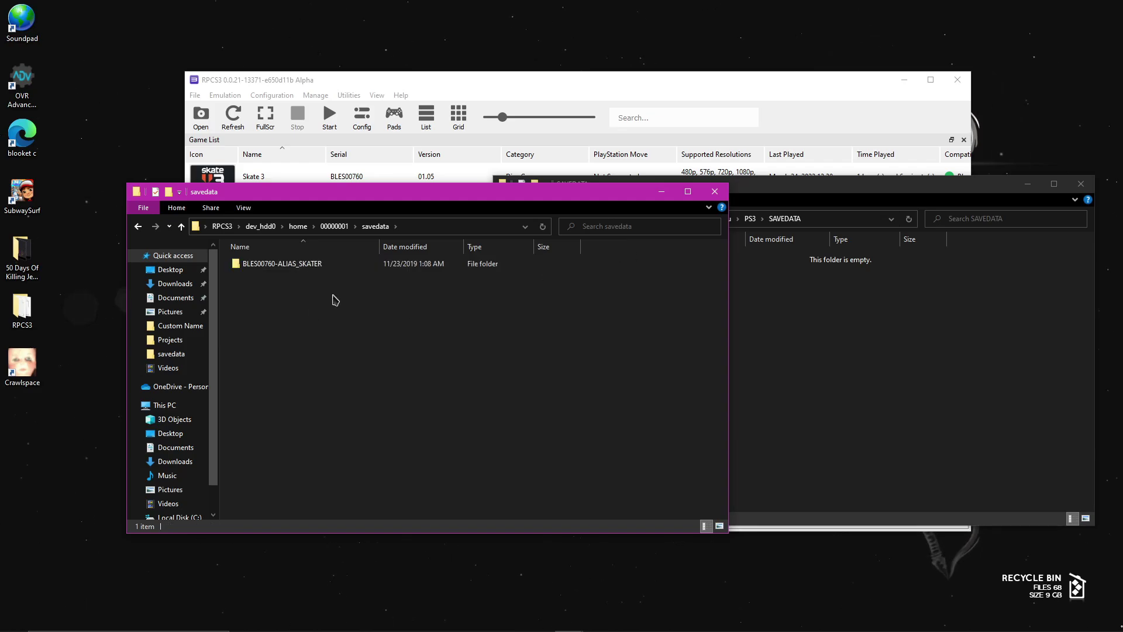
{"action": "left_click", "coordinate": [832, 274]}
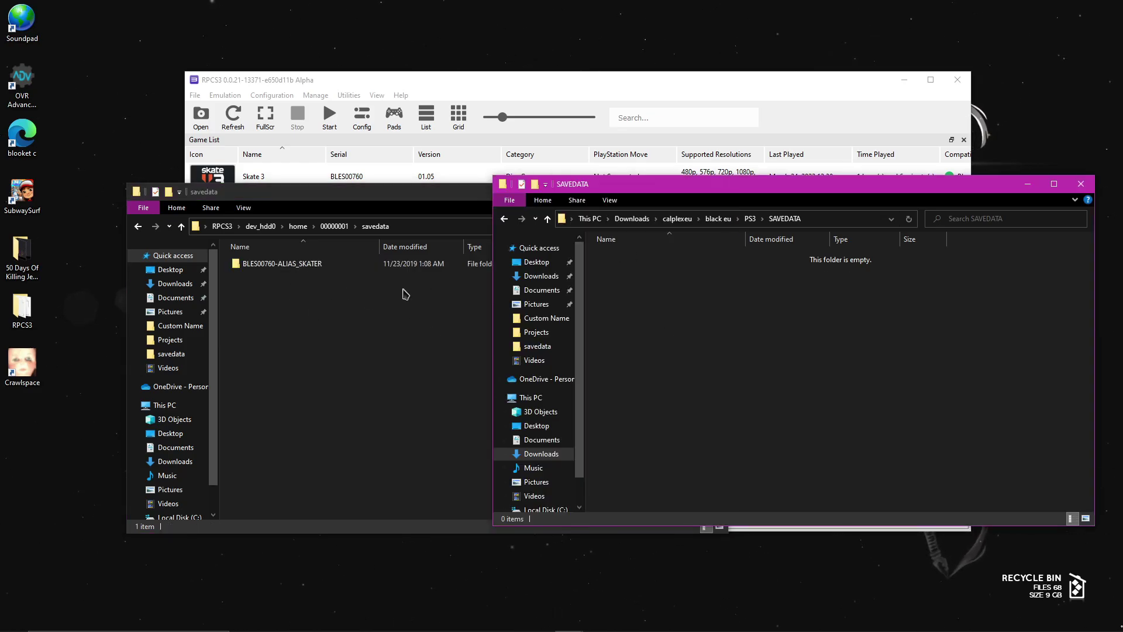
{"action": "left_click", "coordinate": [433, 286]}
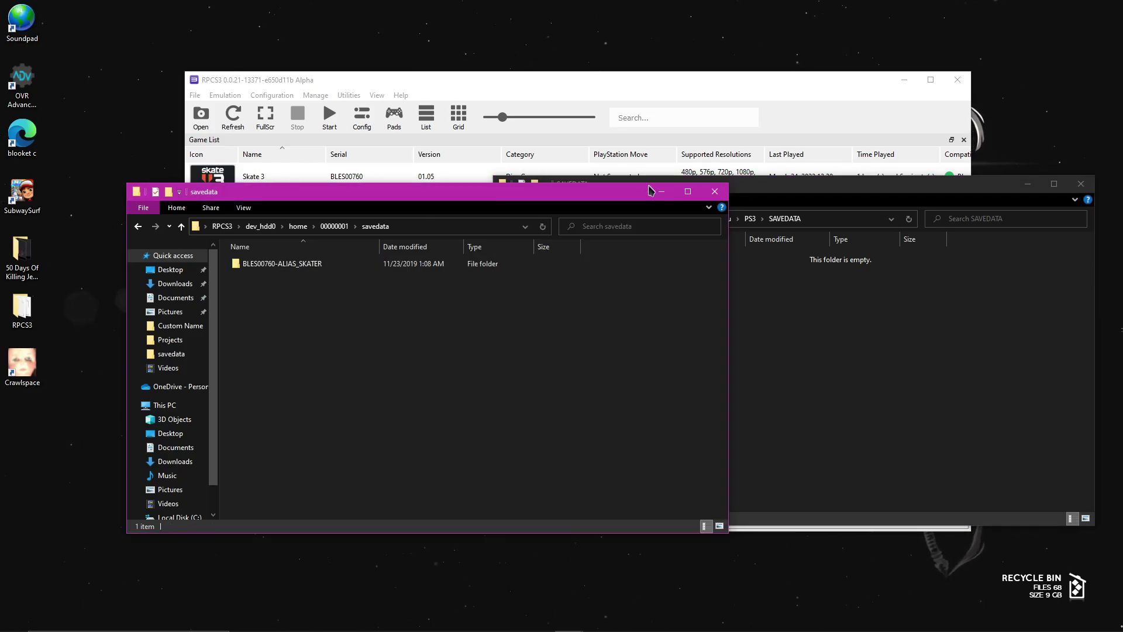
{"action": "left_click", "coordinate": [723, 196]}
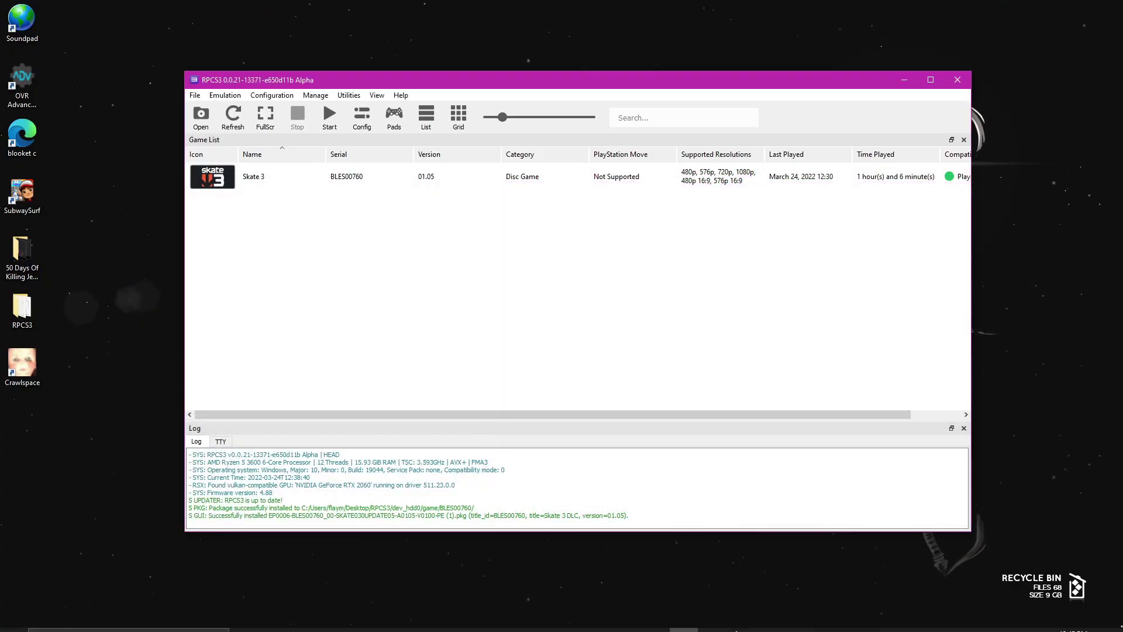
Start Skate 3 in RPCS3 and, with the game running, launch S3M.exe from the S3M_Mod_Menu_BETA folder in Downloads
{"action": "double_click", "coordinate": [258, 182]}
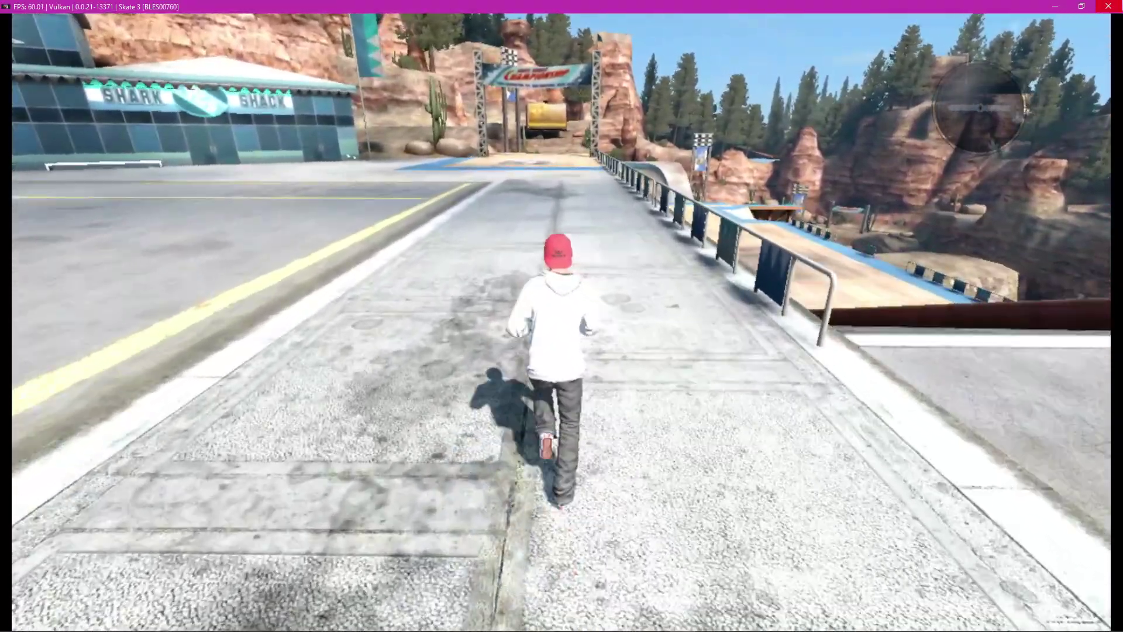
{"action": "key", "text": "super"}
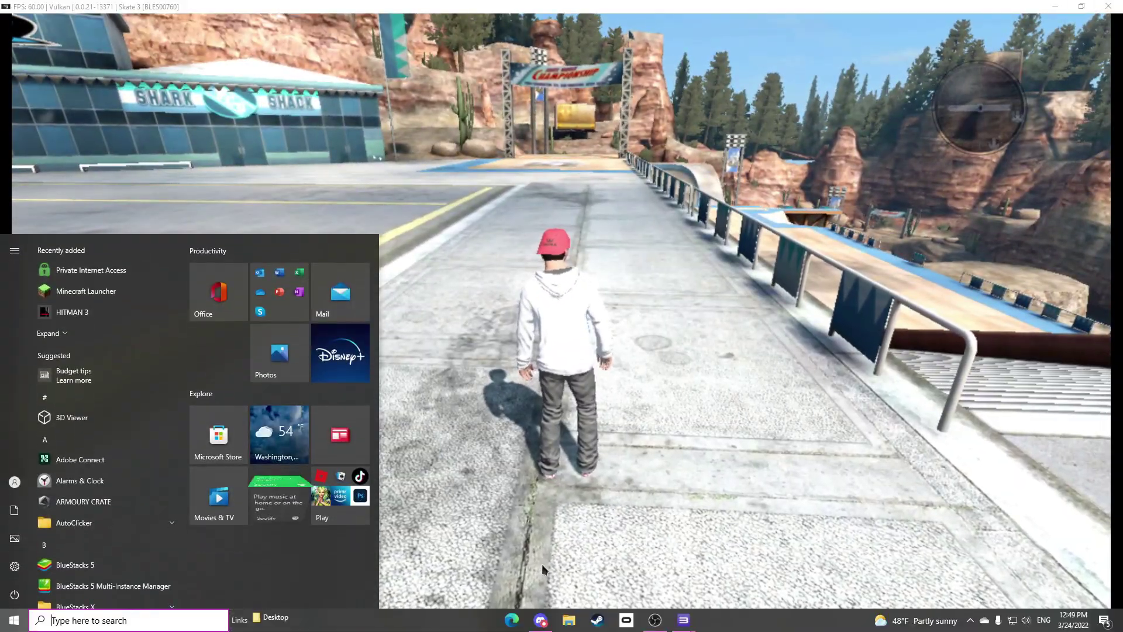
{"action": "left_click", "coordinate": [569, 619]}
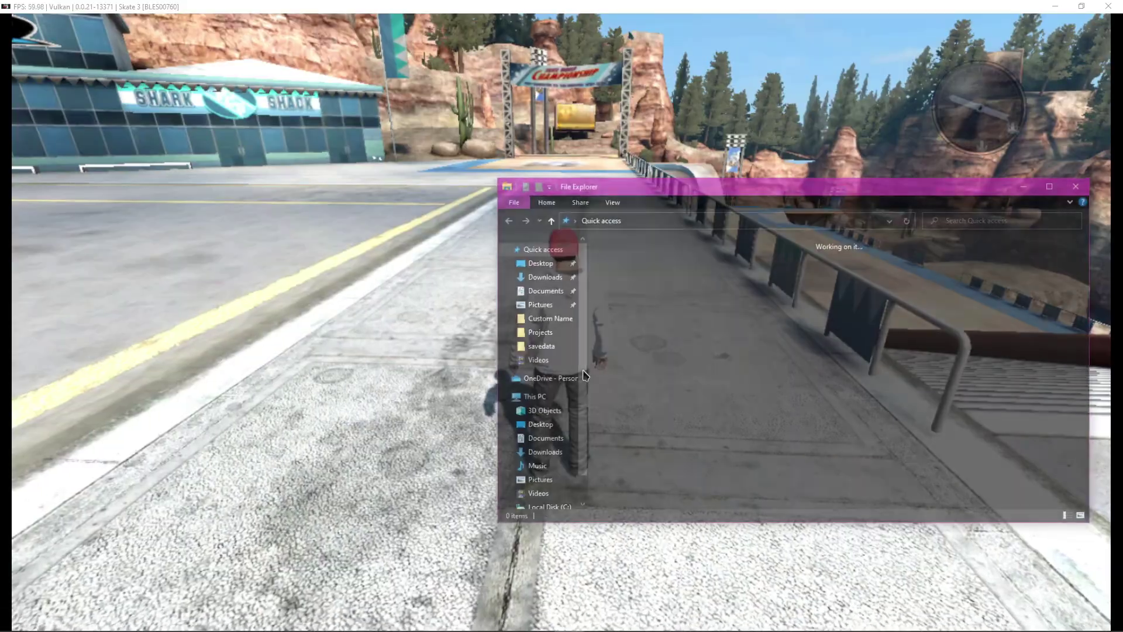
{"action": "left_click", "coordinate": [541, 276]}
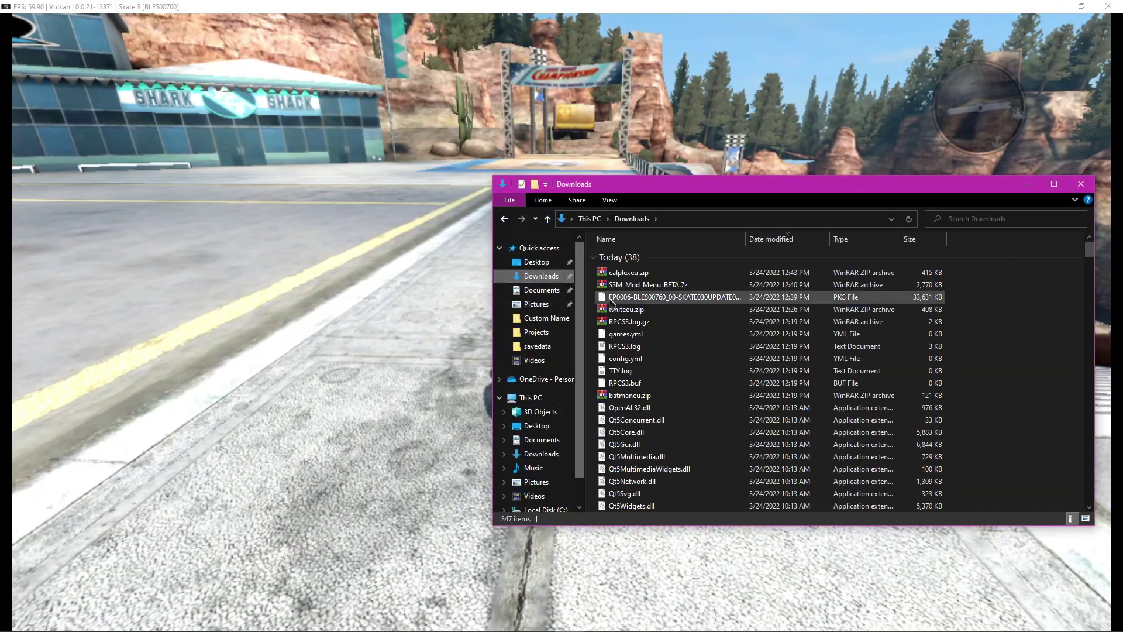
{"action": "scroll", "coordinate": [637, 433], "scroll_direction": "down", "scroll_amount": 9}
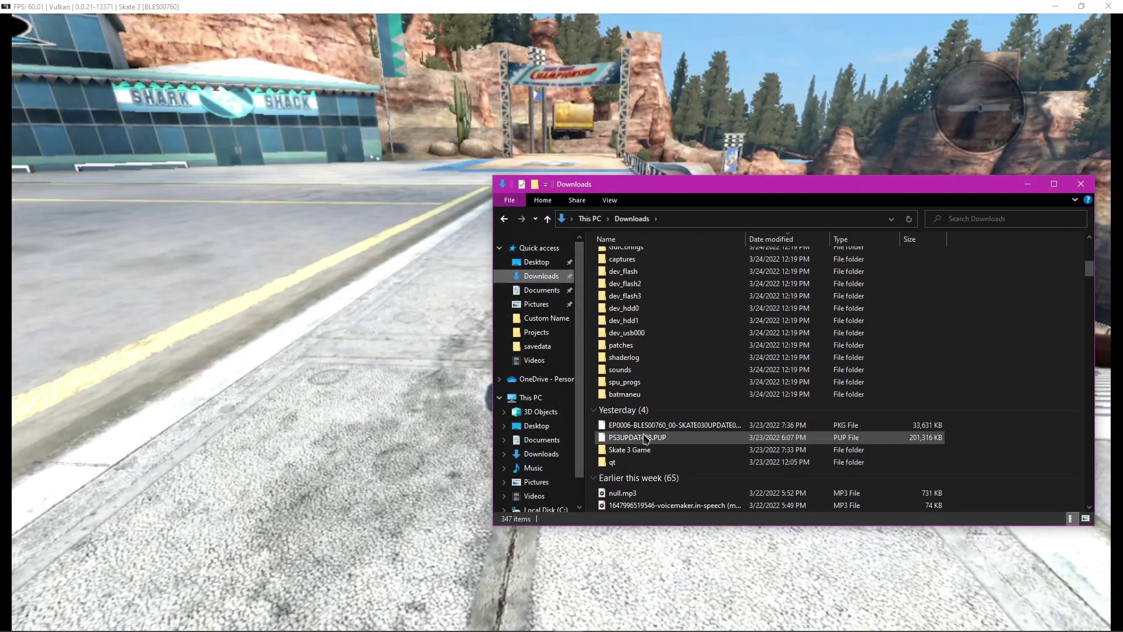
{"action": "scroll", "coordinate": [645, 409], "scroll_direction": "up", "scroll_amount": 3}
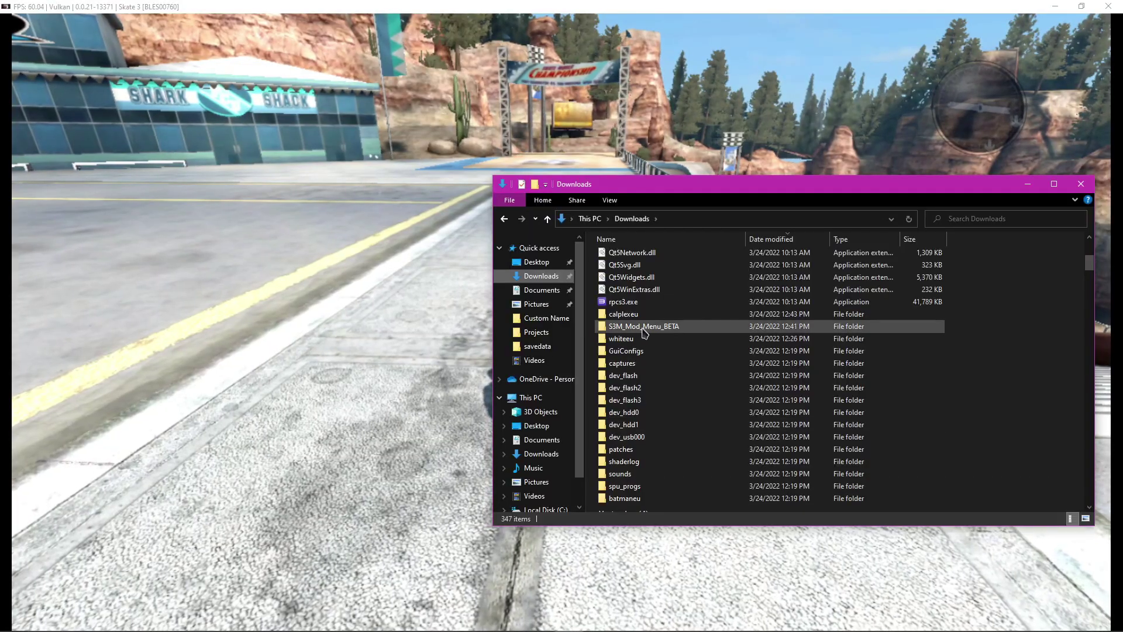
{"action": "double_click", "coordinate": [644, 326]}
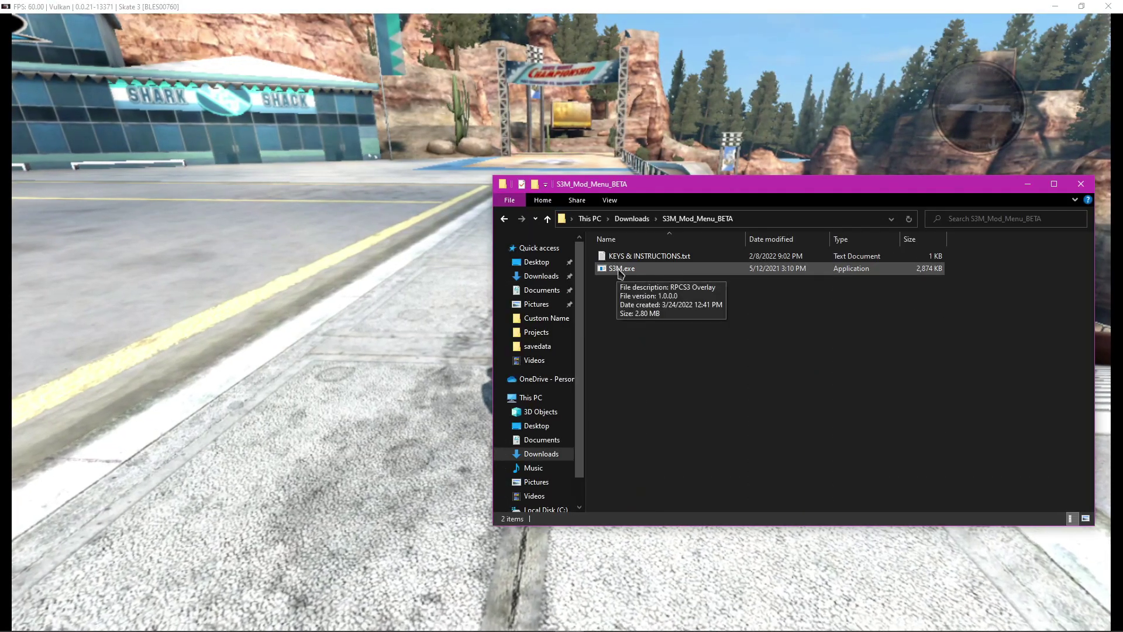
{"action": "double_click", "coordinate": [620, 269]}
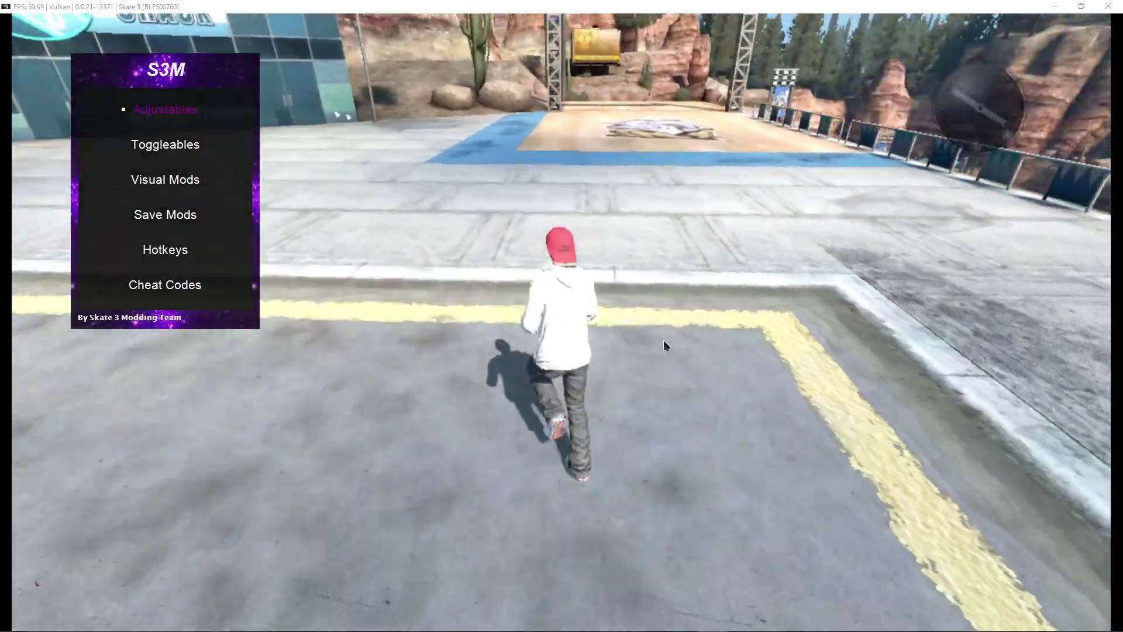